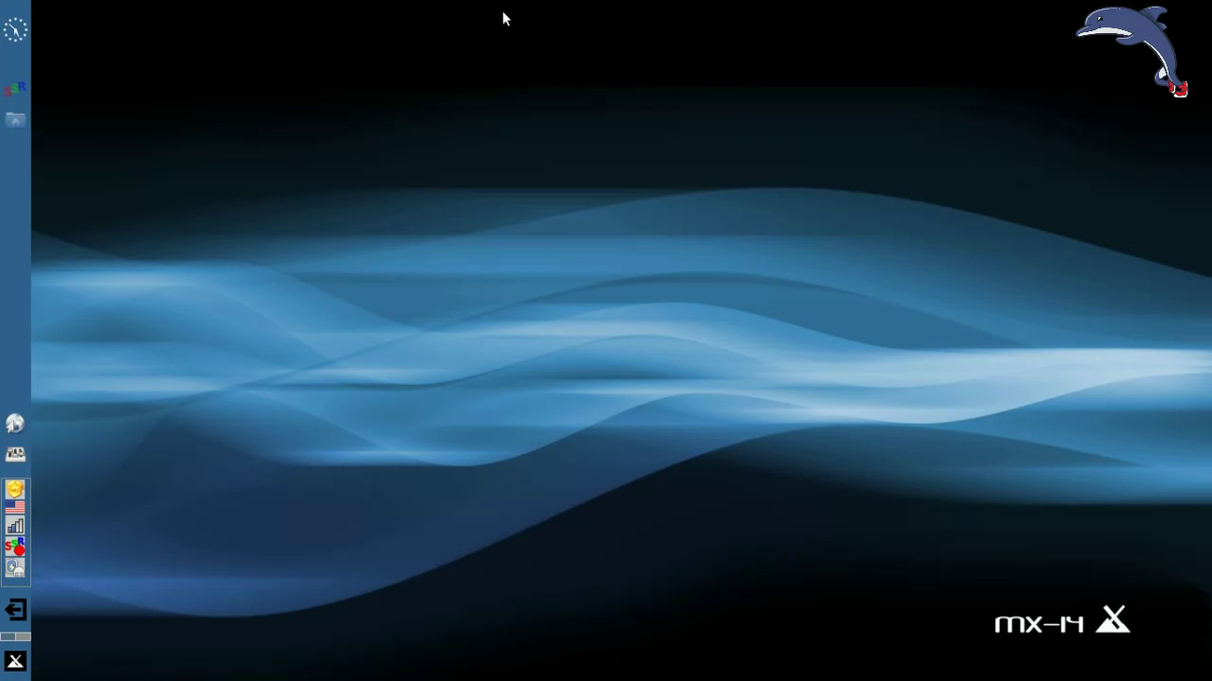
Search the applications menu for "icew" and clear the search
left_click(14, 662)
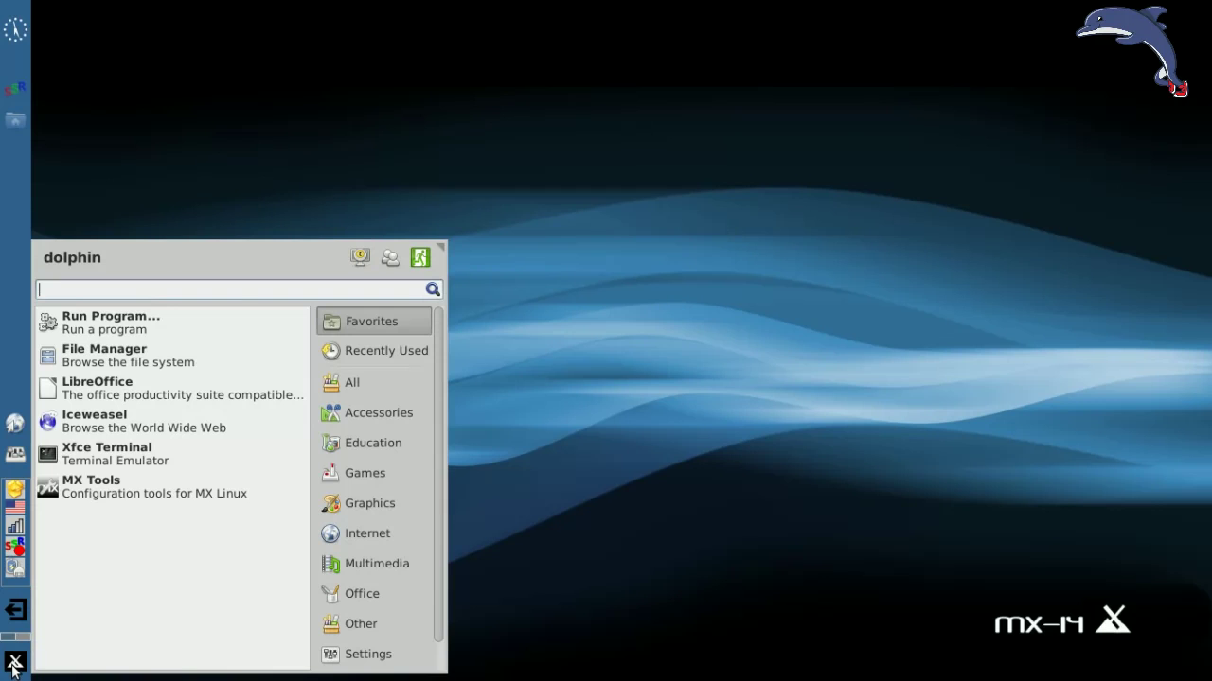
type("ice")
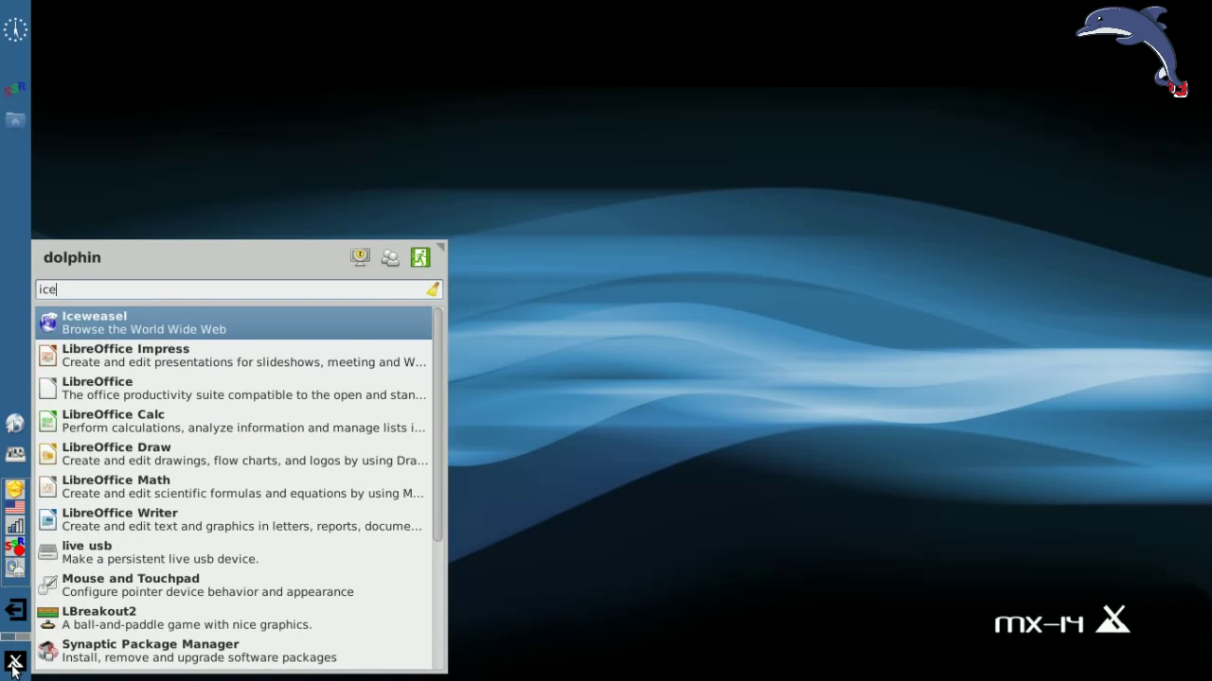
type("w")
key("BackSpace")
key("BackSpace")
key("BackSpace")
key("BackSpace")
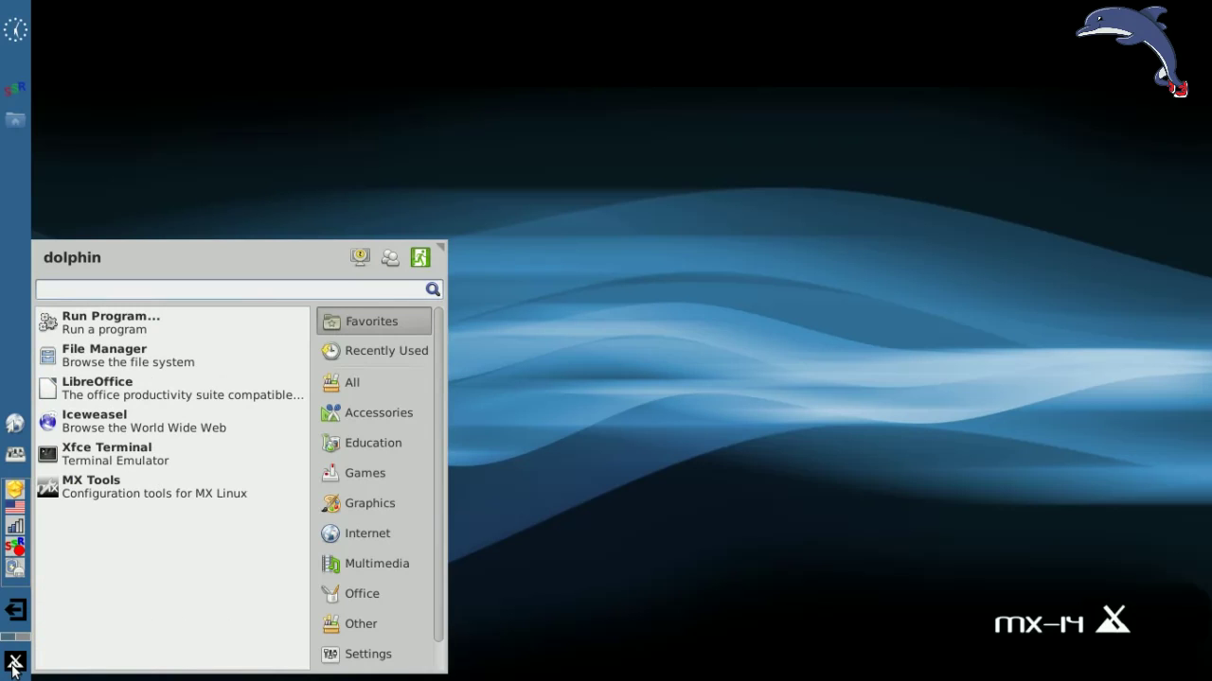
Run htop through the applications menu search, and quit it
type("htop")
key("Return")
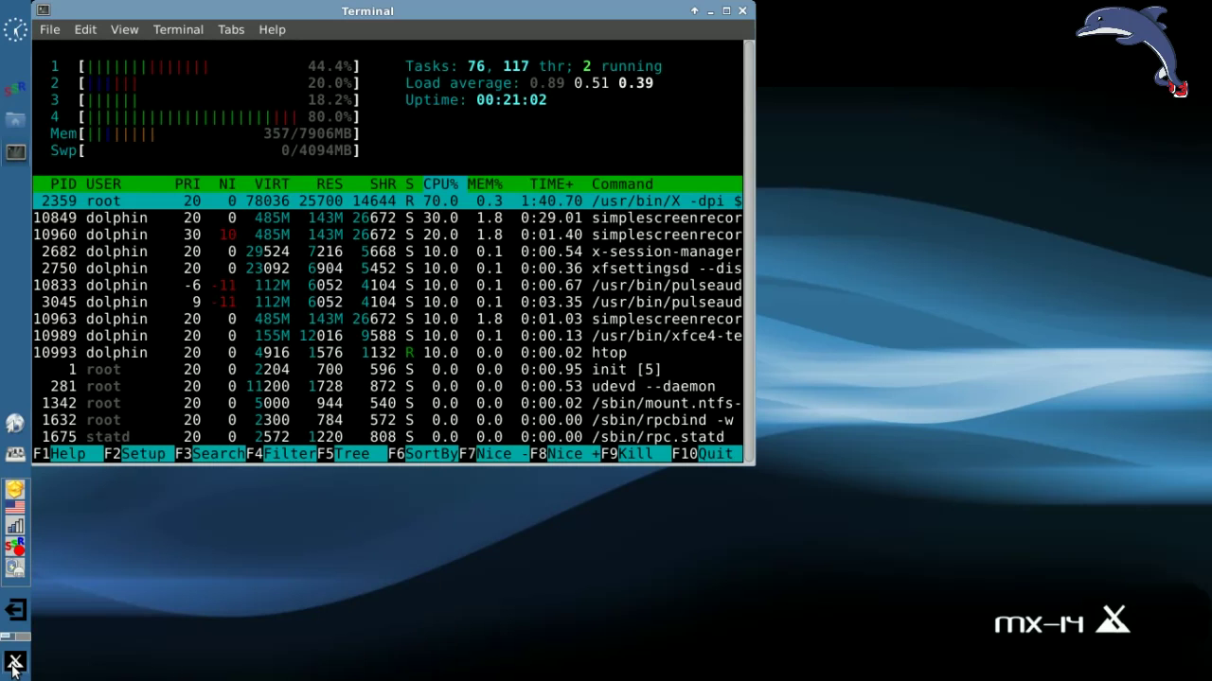
key("q")
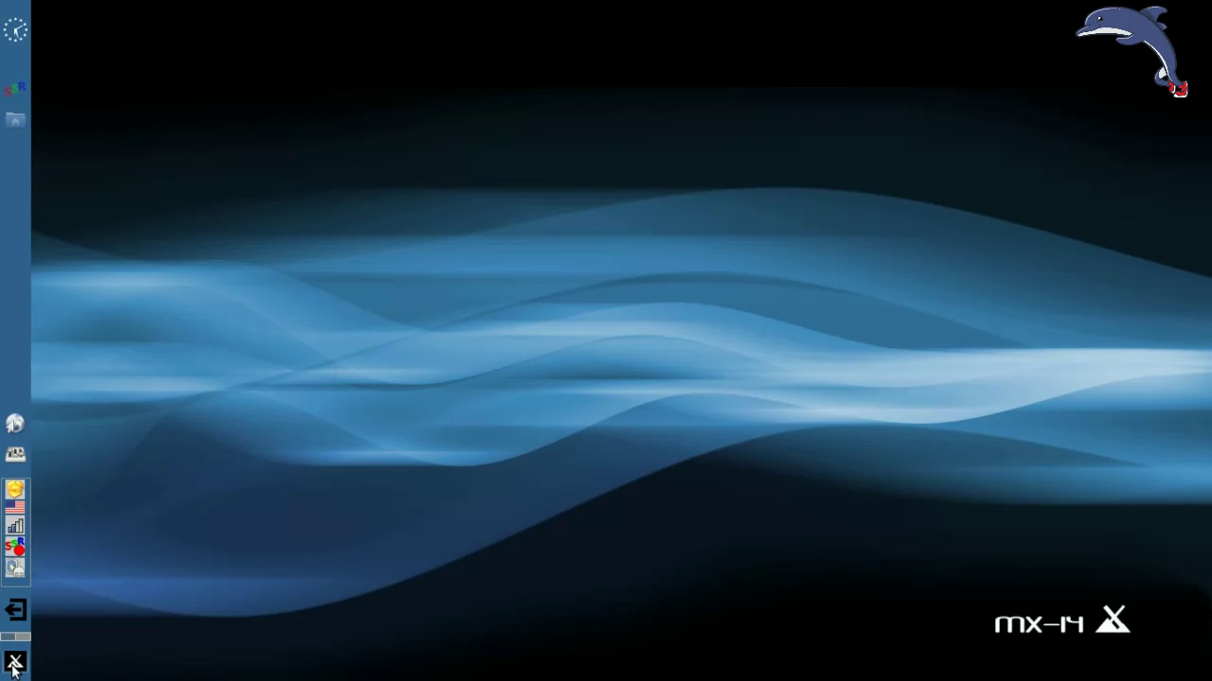
Try to run alsamixer directly from the applications menu search without a prefix
left_click(14, 664)
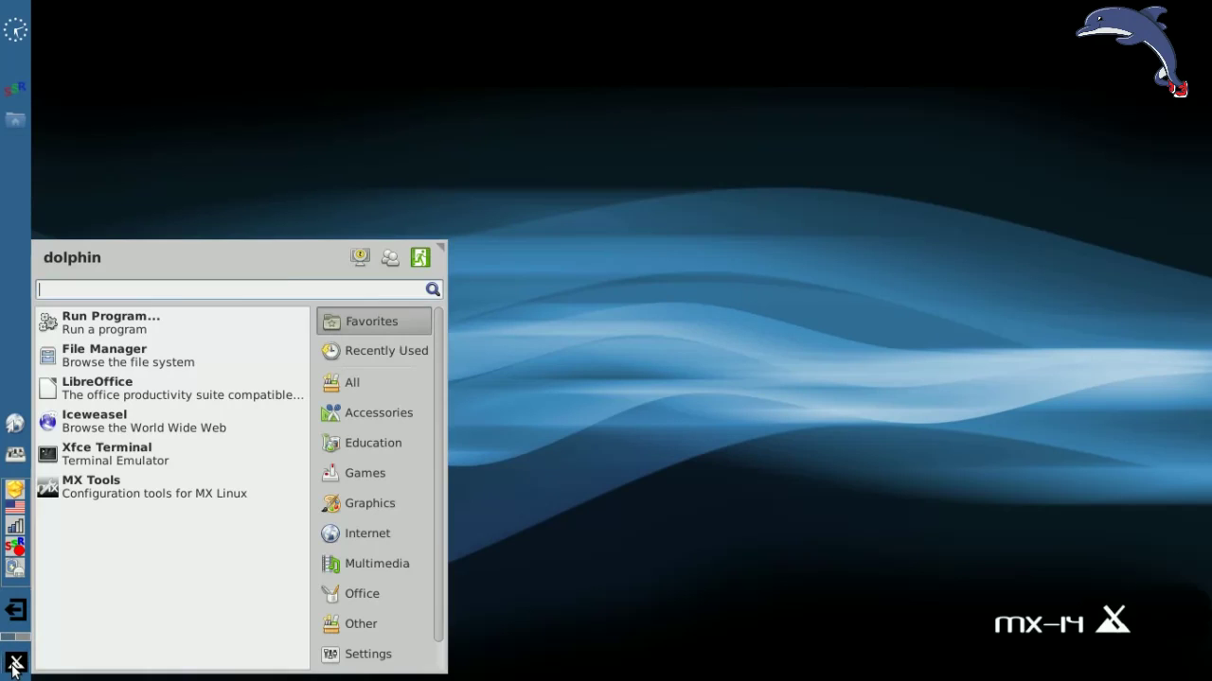
type("al")
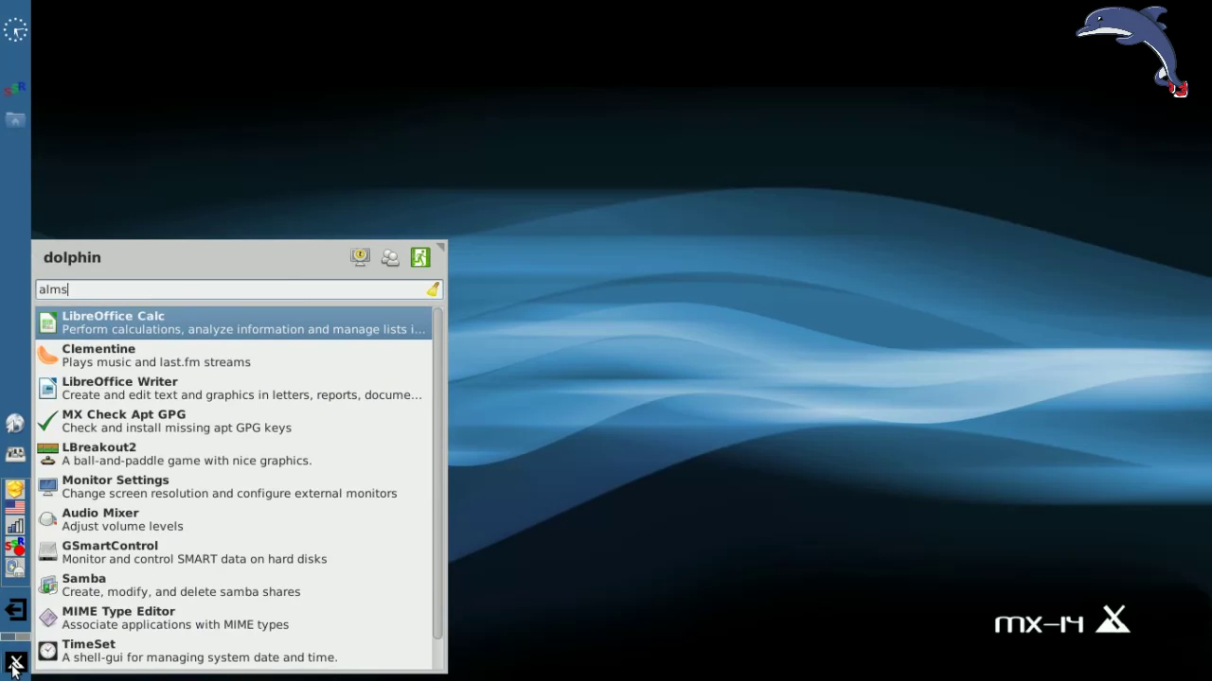
type("samixer")
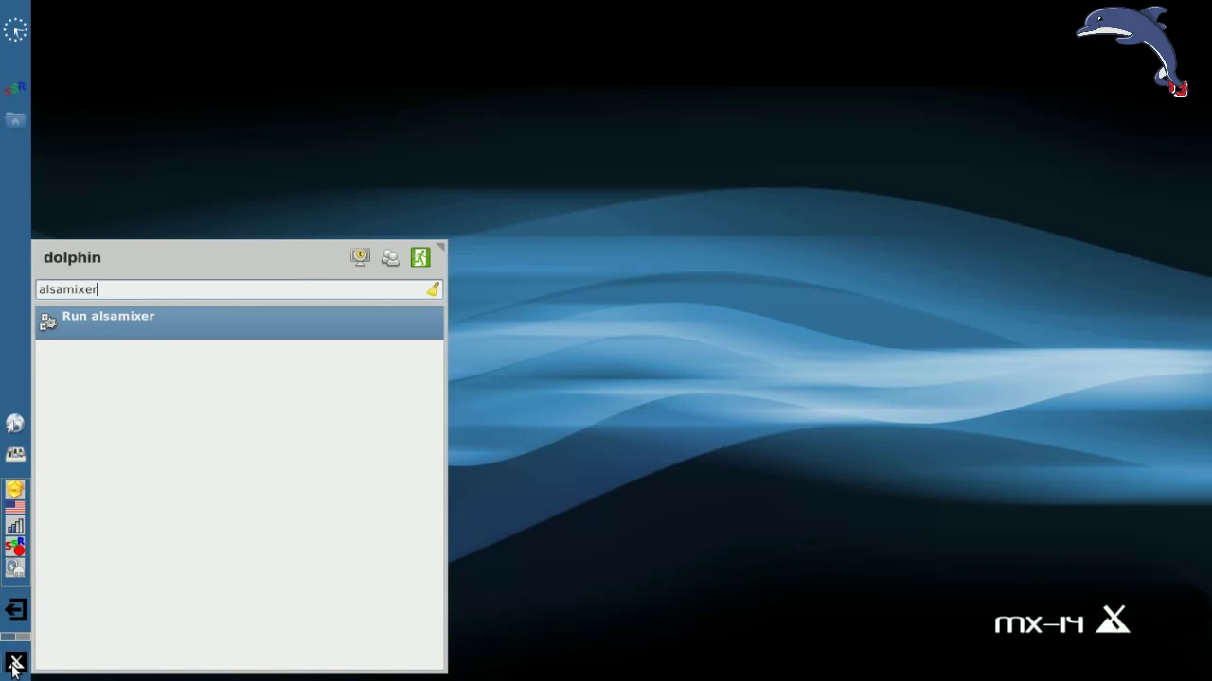
key("Return")
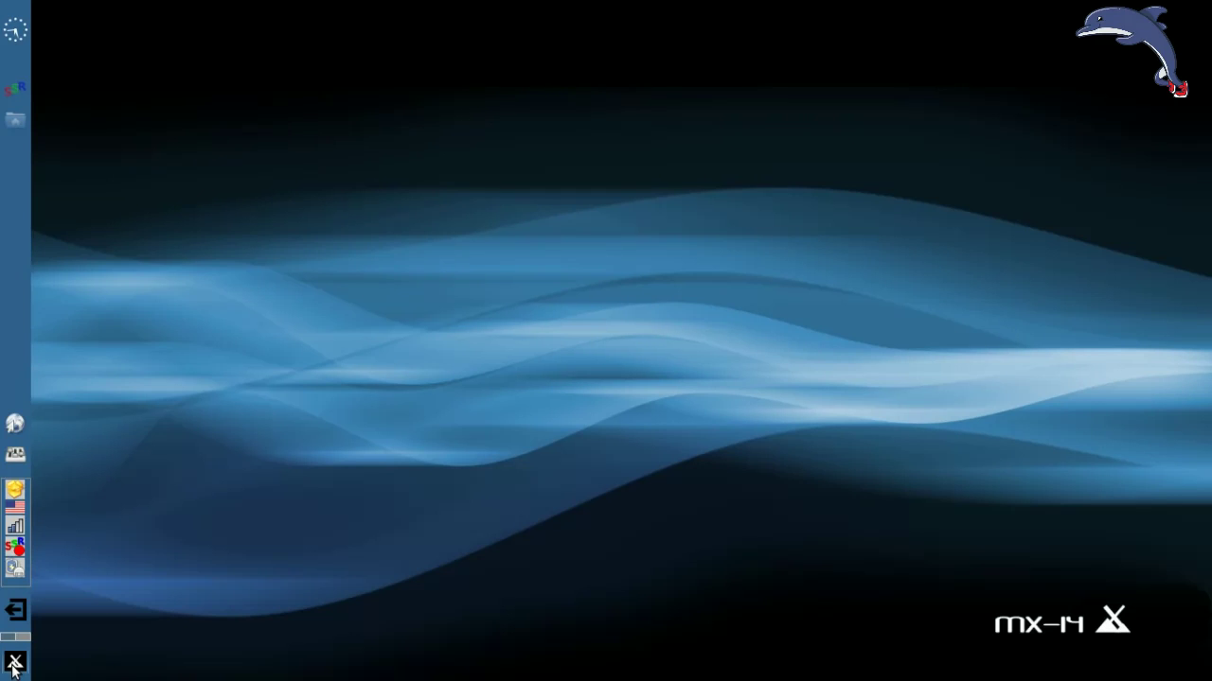
Run alsamixer in a terminal with the "!" search action of the applications menu, and exit the mixer
left_click(14, 663)
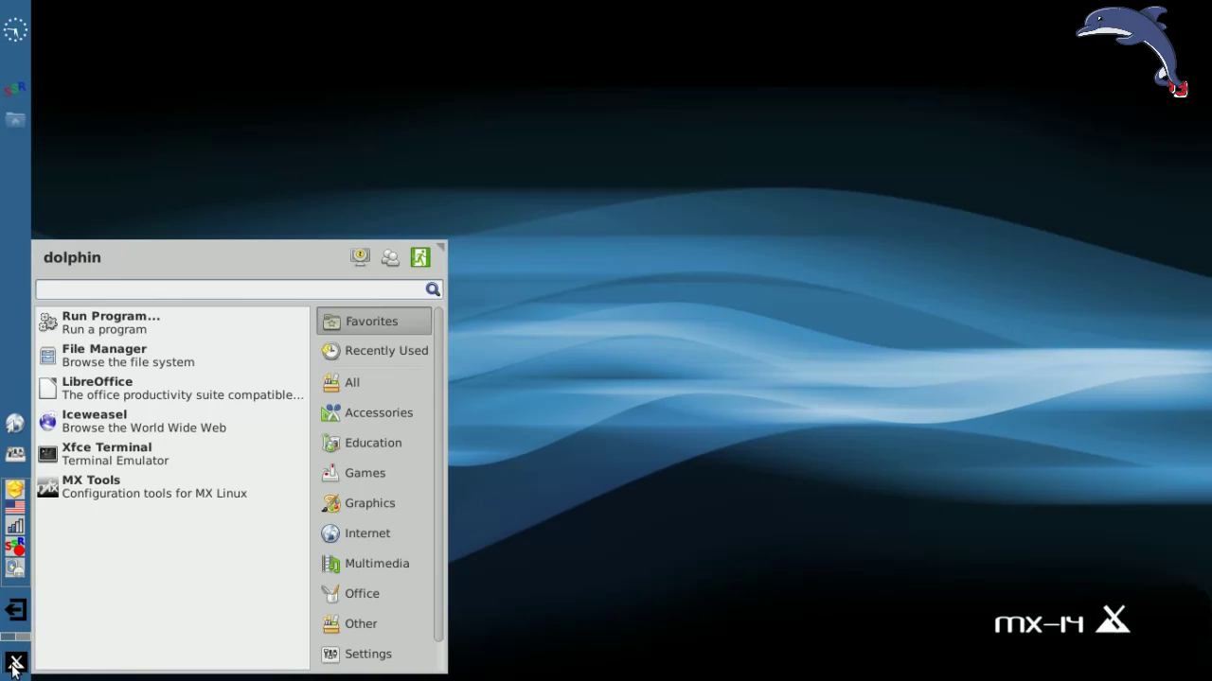
type("!")
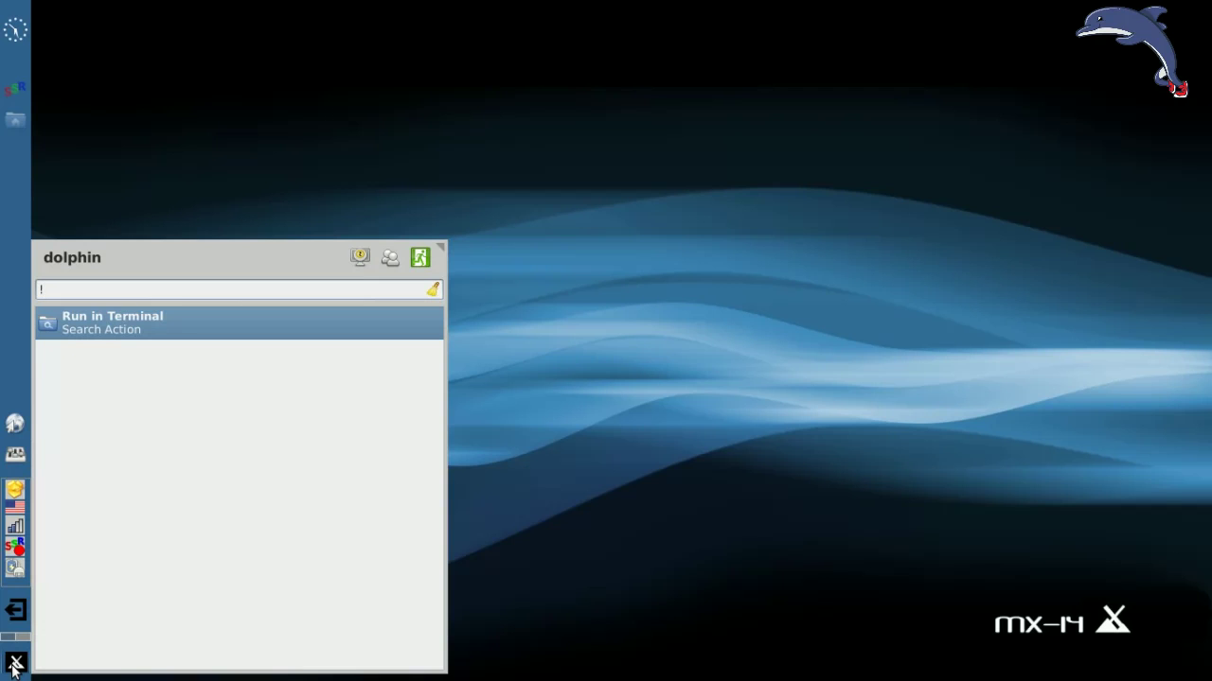
type("alsamixer")
key("Return")
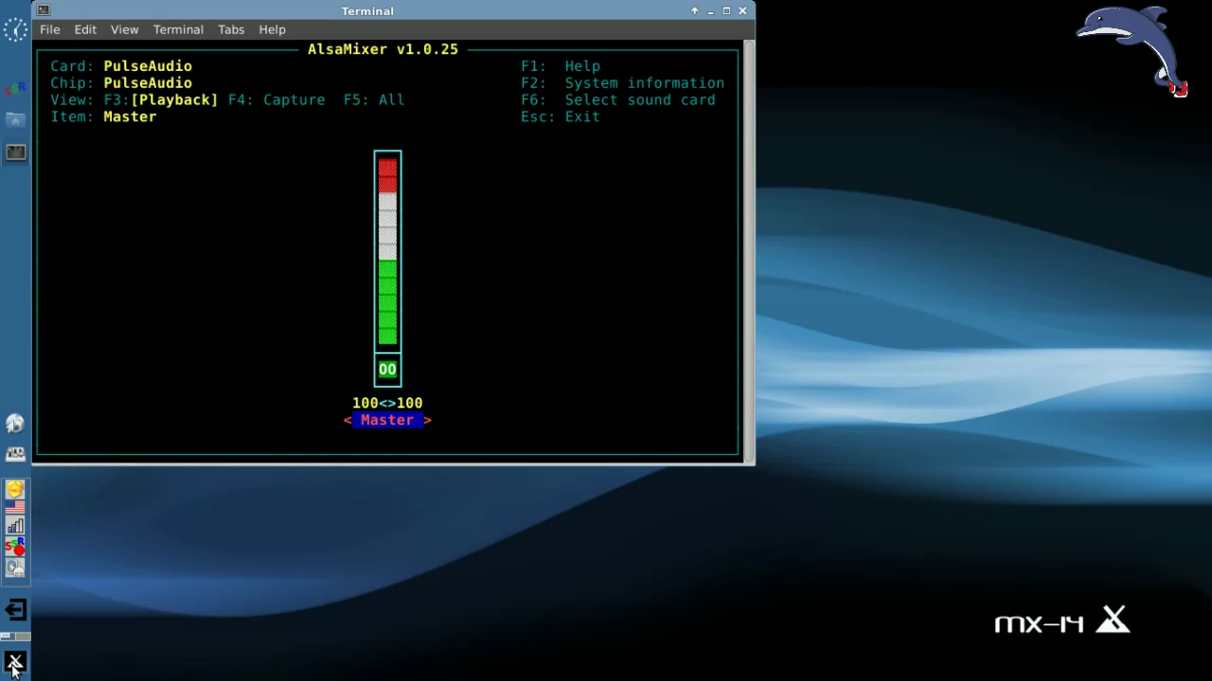
key("Escape")
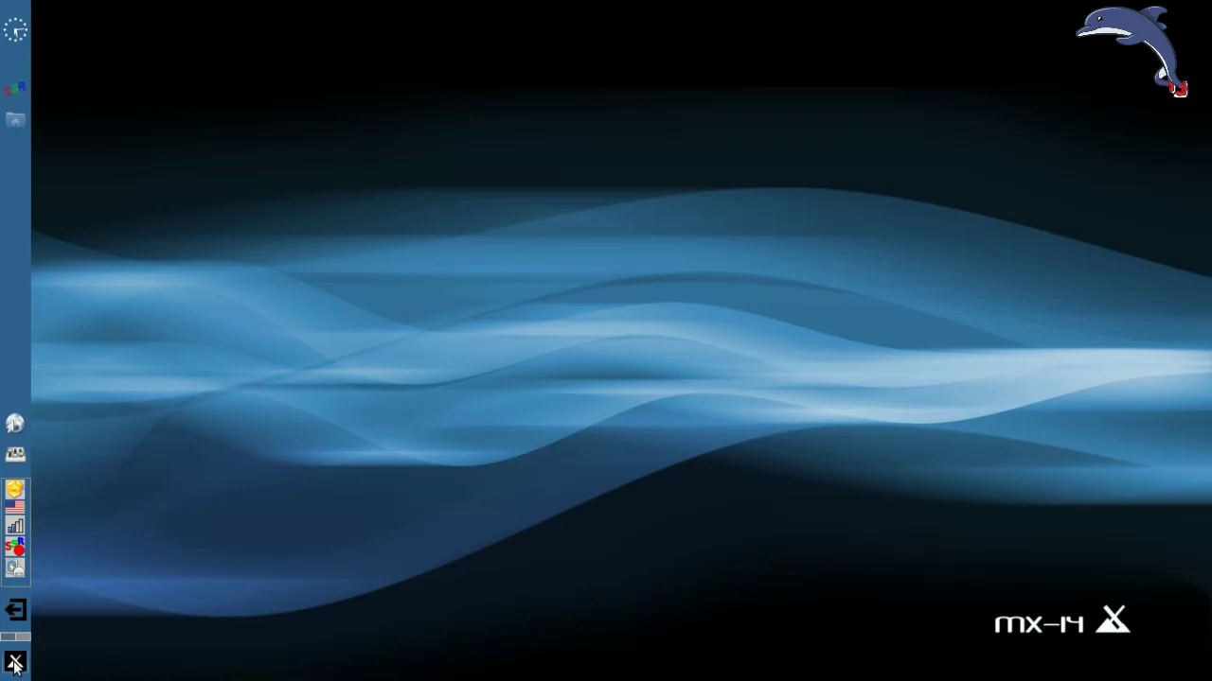
left_click(15, 663)
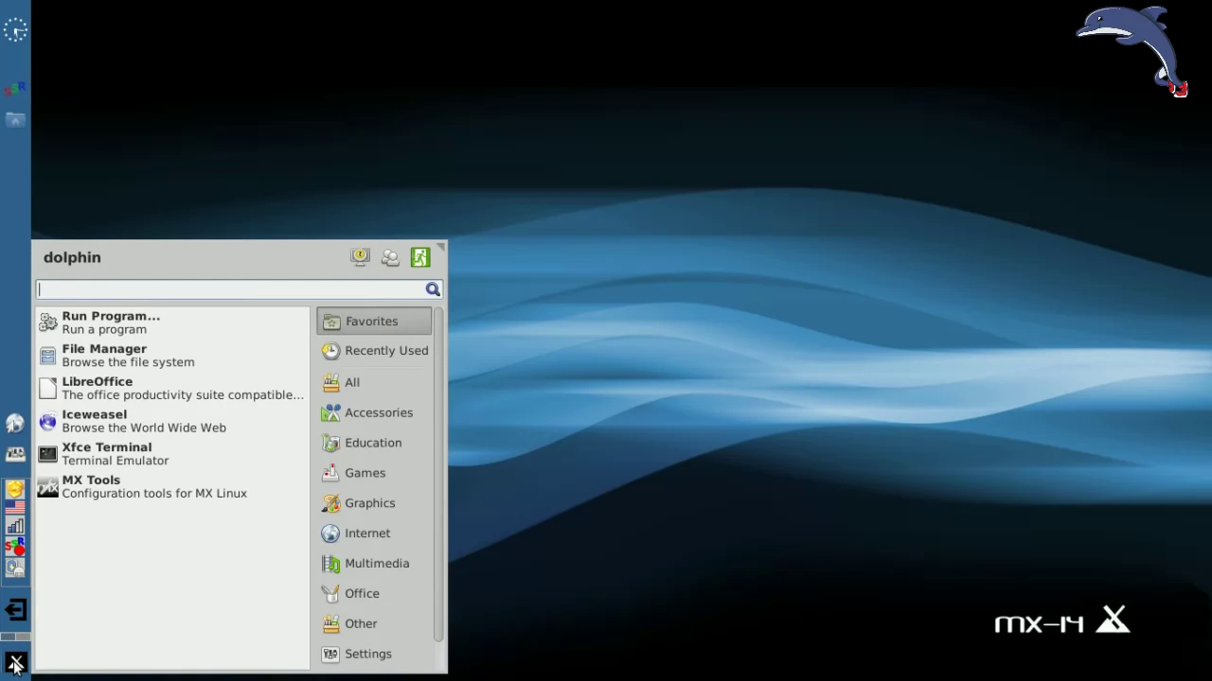
type("google.com")
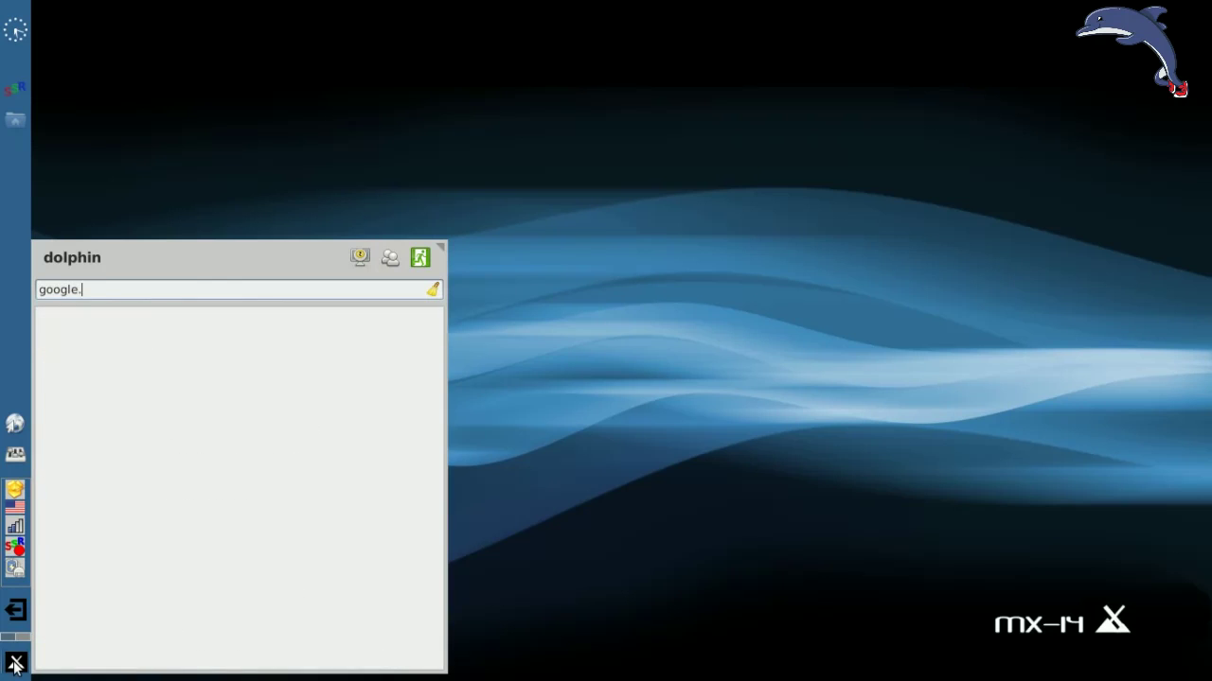
key("BackSpace")
key("BackSpace")
key("BackSpace")
key("BackSpace")
key("BackSpace")
key("BackSpace")
key("BackSpace")
key("BackSpace")
key("BackSpace")
key("BackSpace")
type("http://")
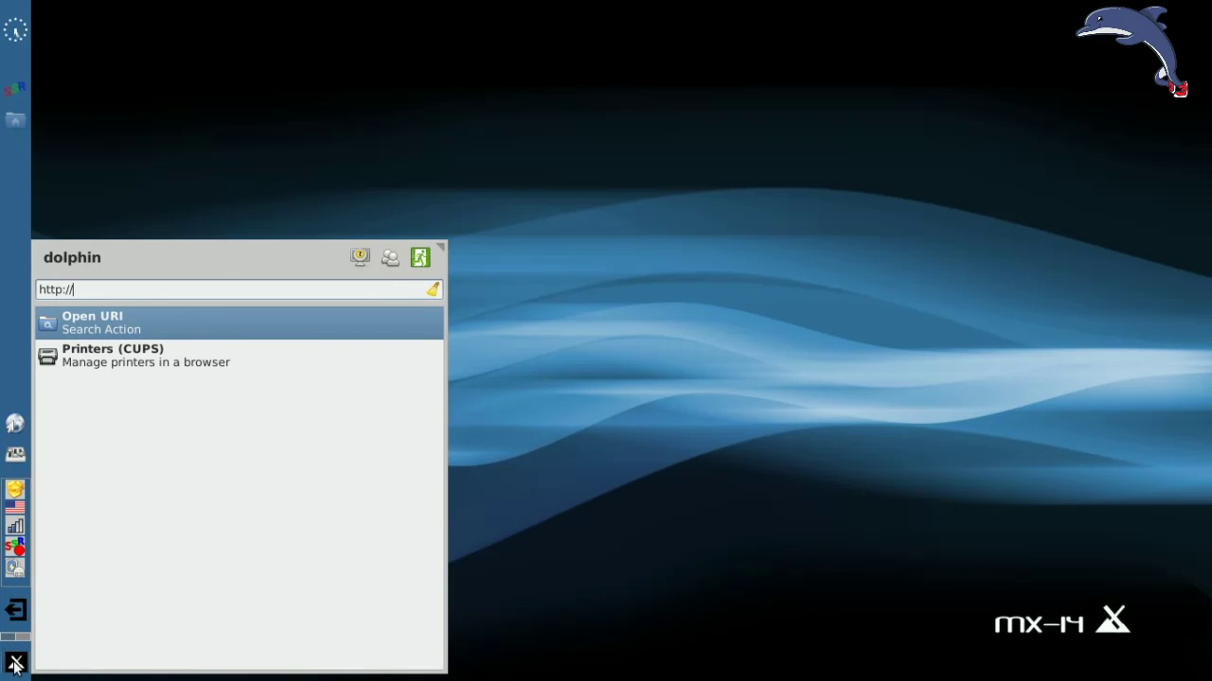
type("google.com")
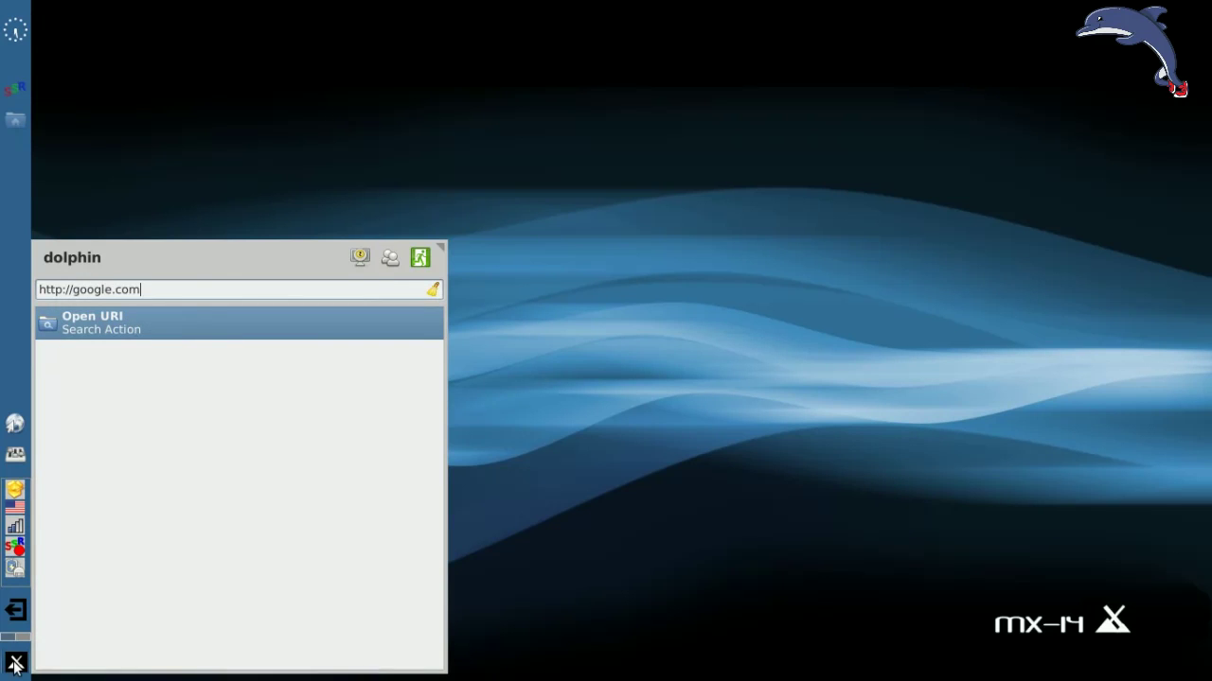
key("Return")
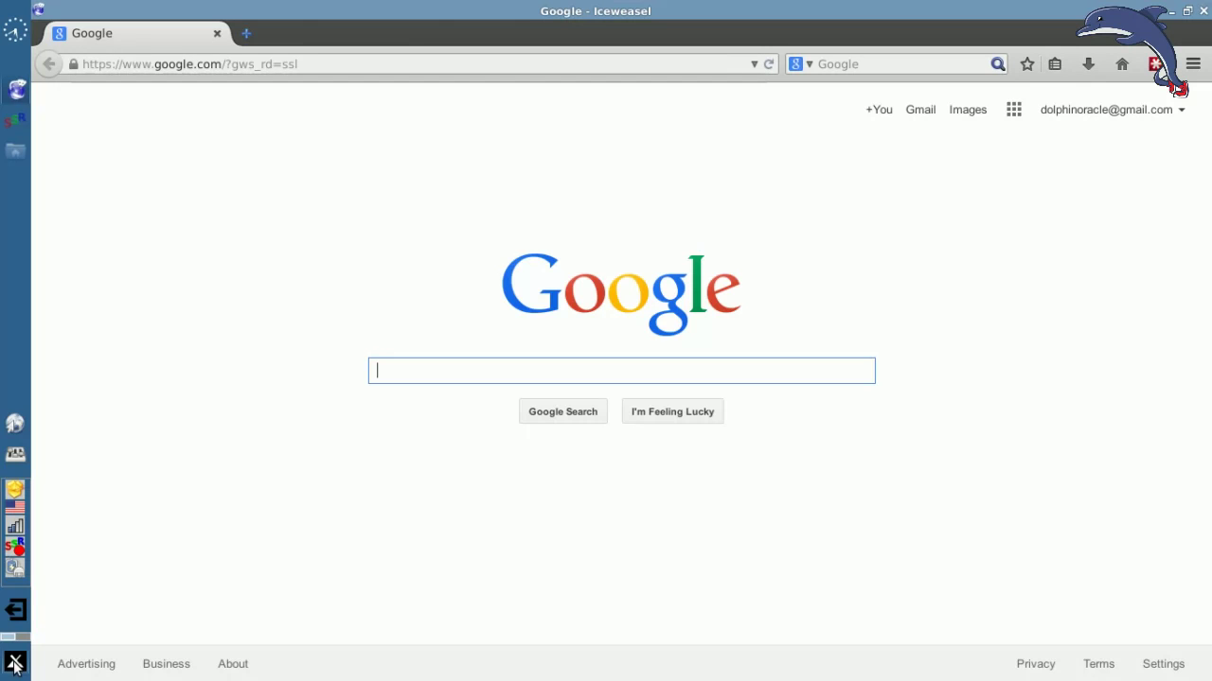
left_click(14, 664)
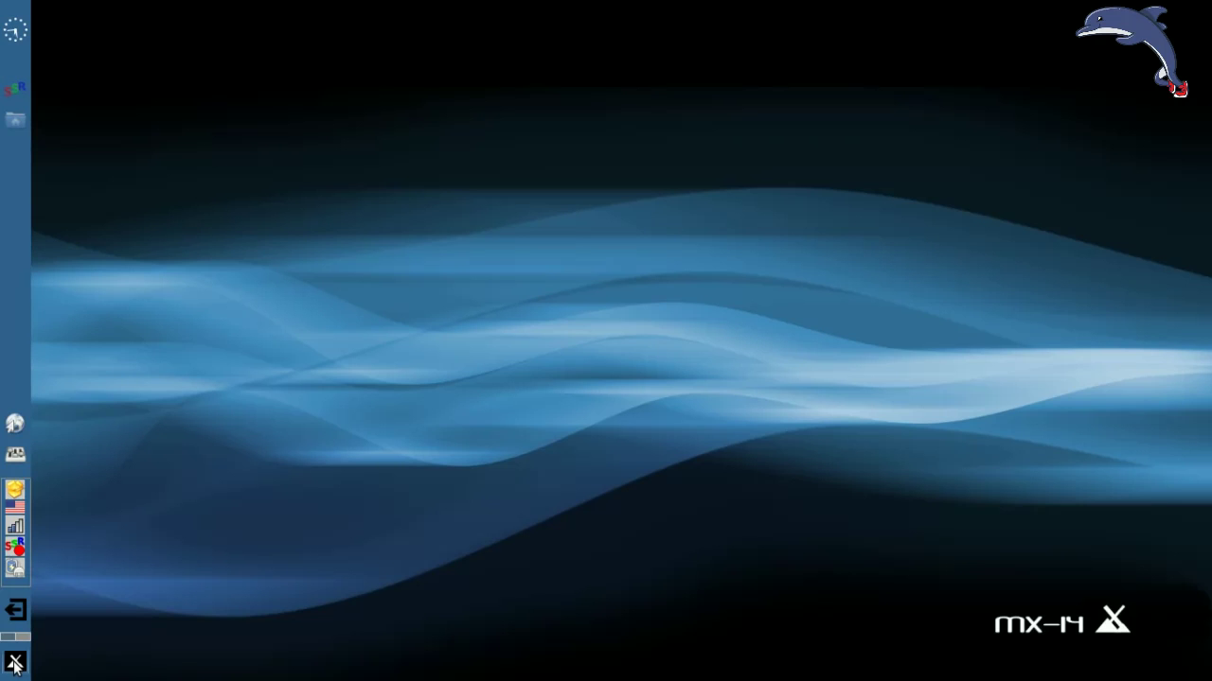
Show the search actions in the Whisker Menu properties and move the dialog aside, clear of the applications menu
left_click(14, 665)
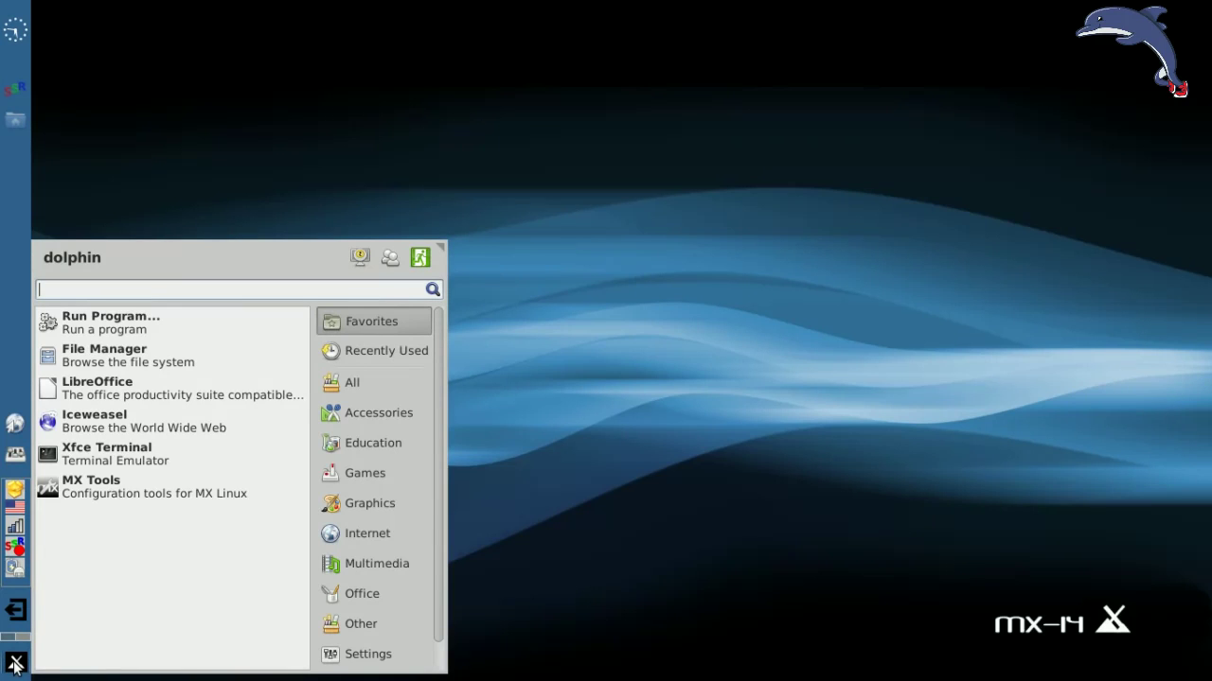
left_click(14, 665)
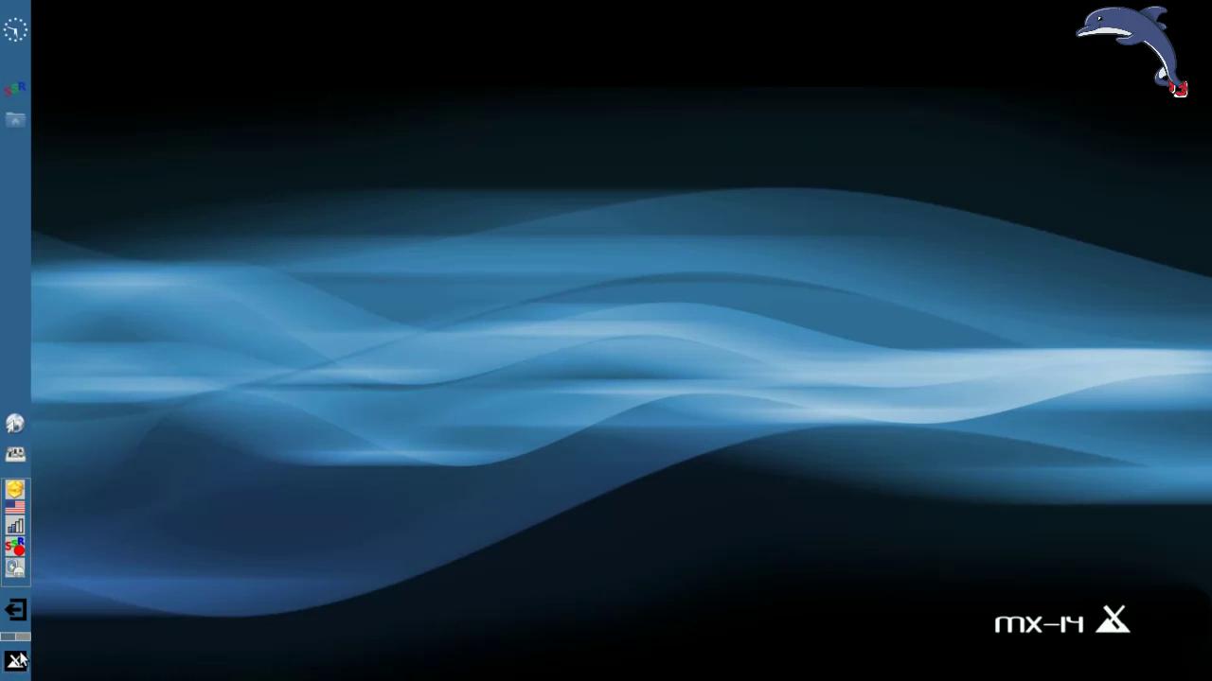
right_click(18, 663)
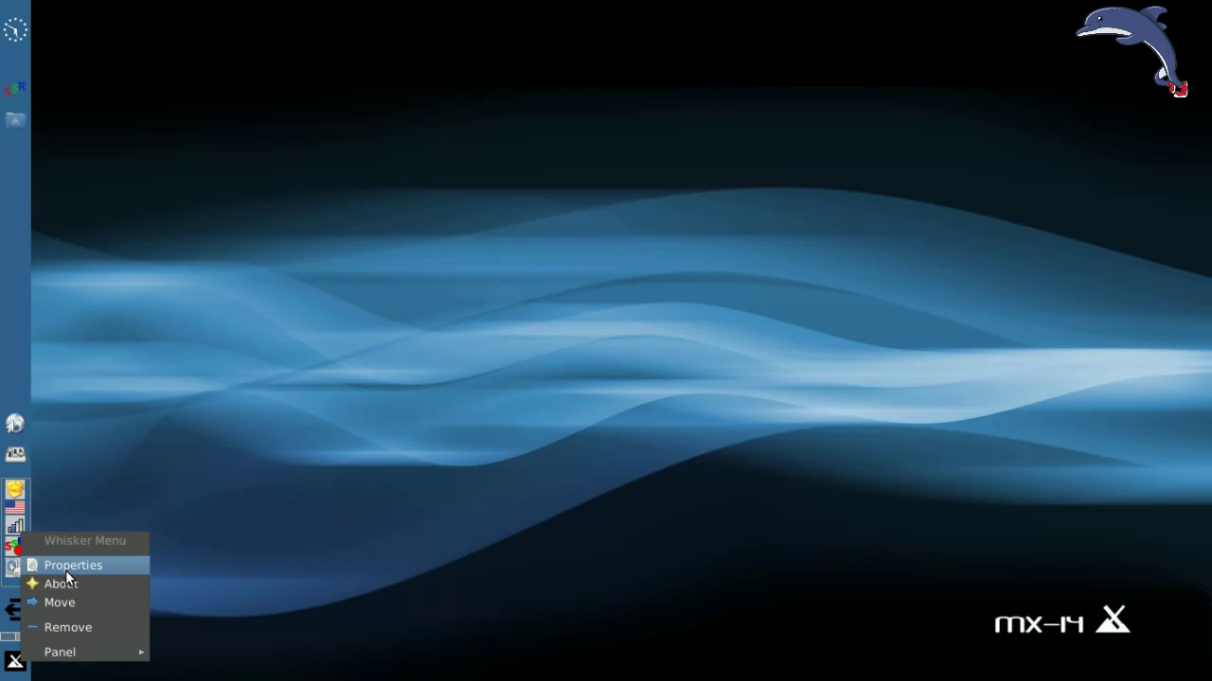
left_click(65, 568)
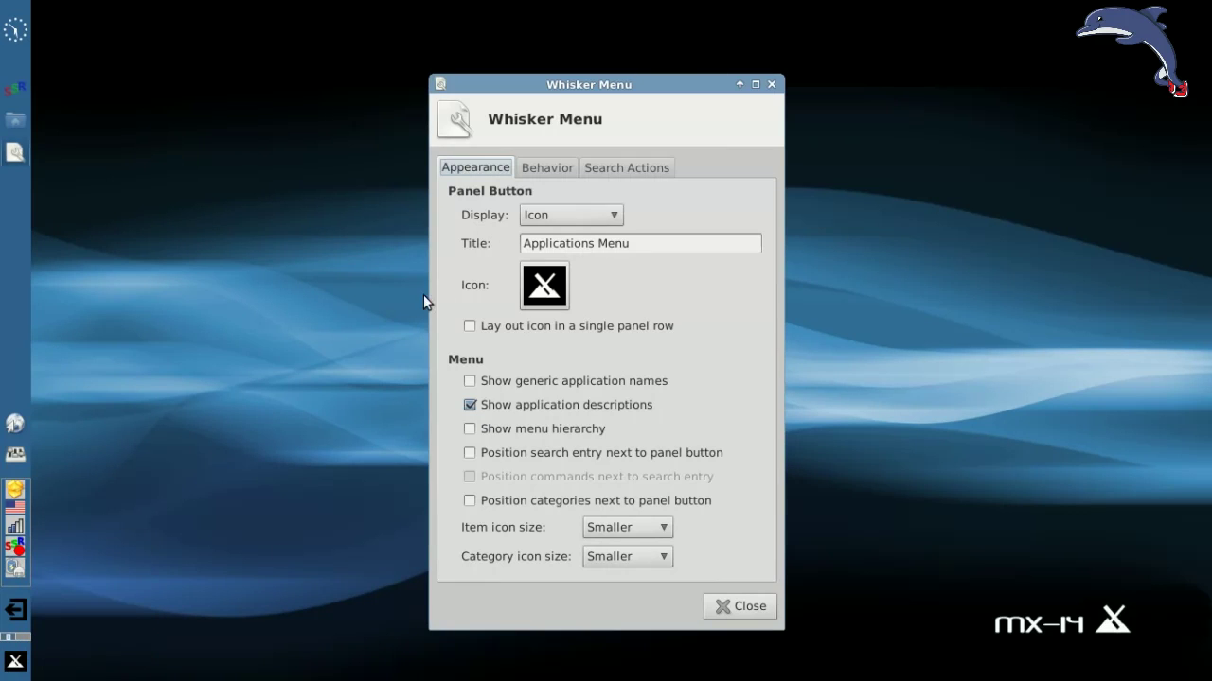
left_click(625, 168)
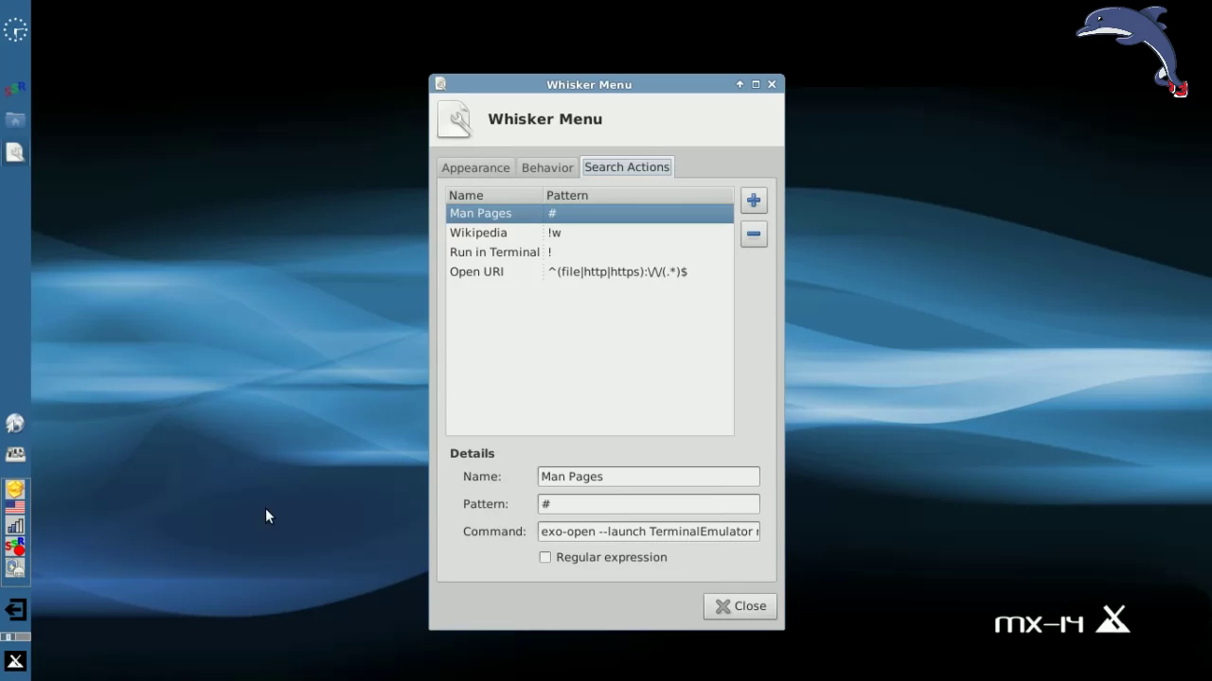
left_click_drag(602, 87, 1016, 46)
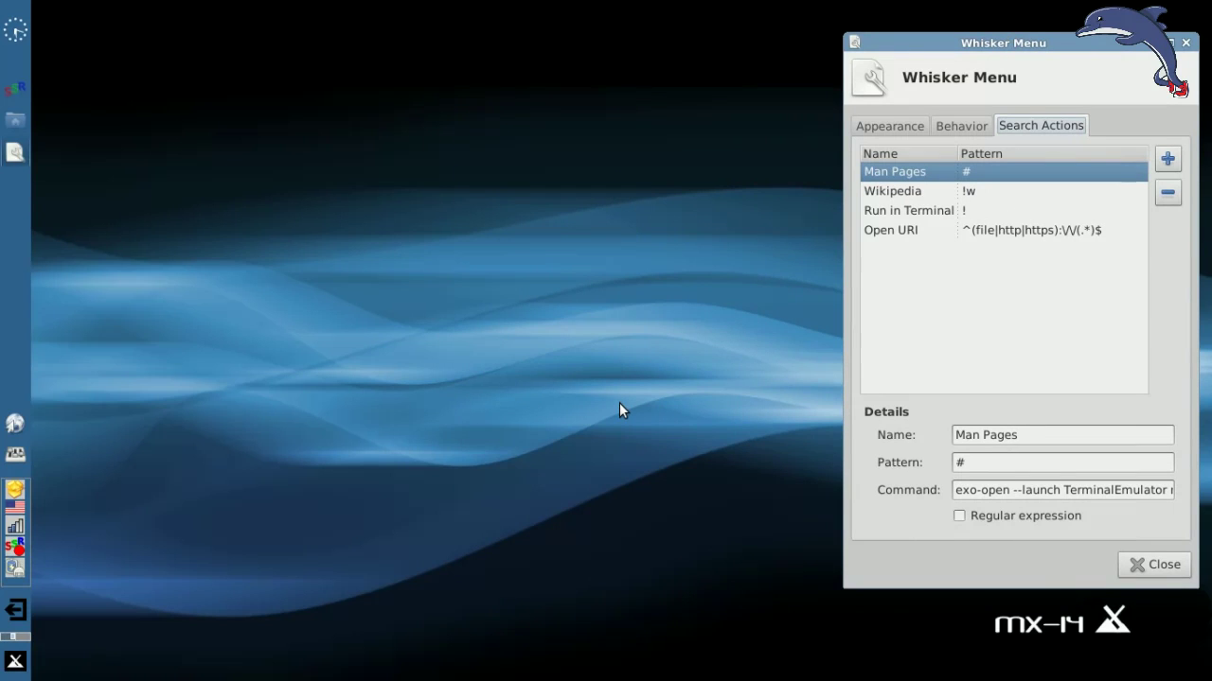
Look up "crackers" on Wikipedia with the "!w" search action of the applications menu, and close the browser
key("super")
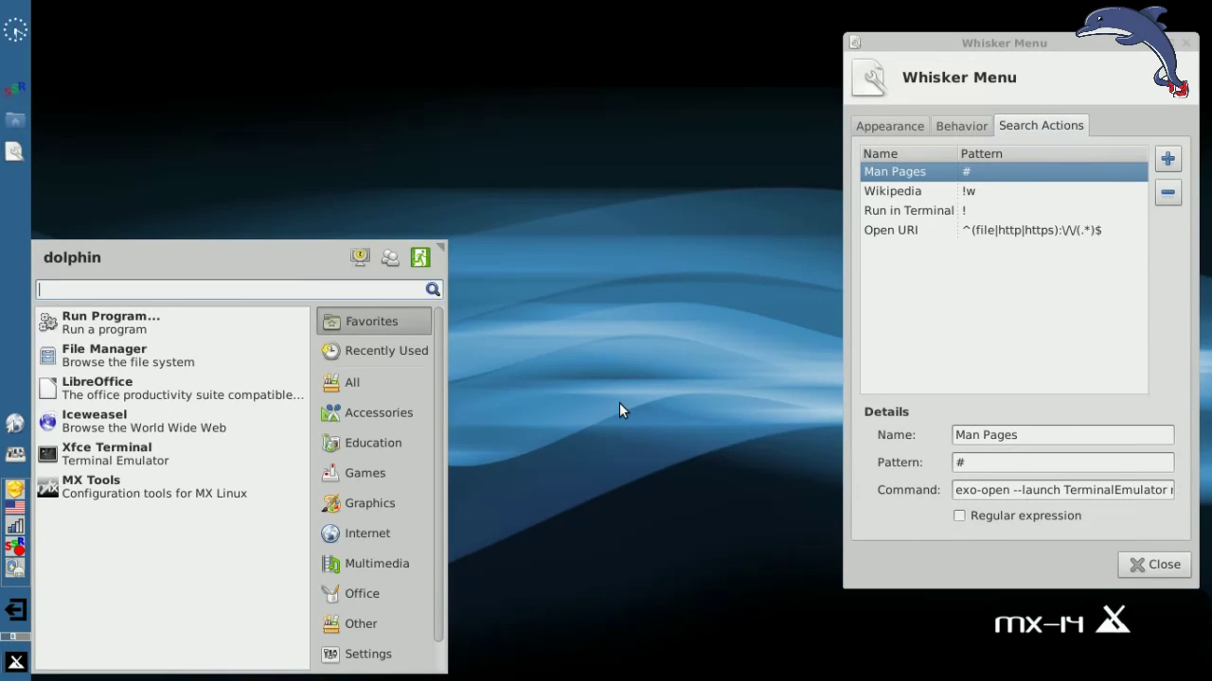
type("!w")
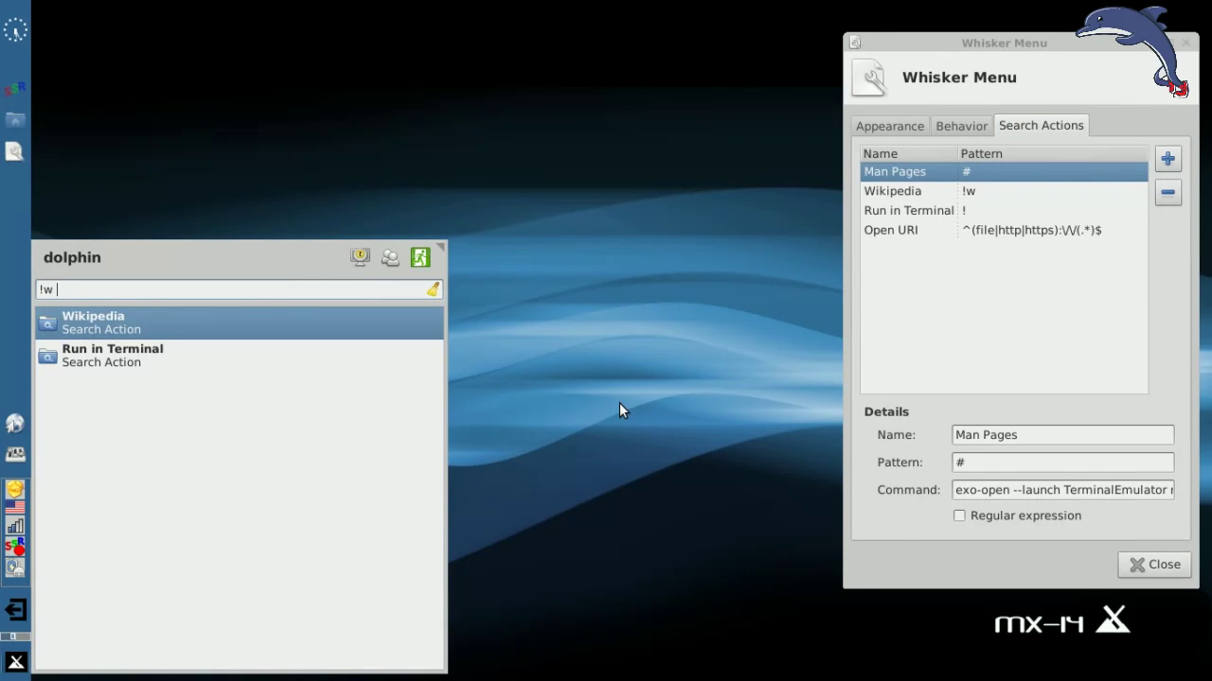
type(" cracked")
key("Return")
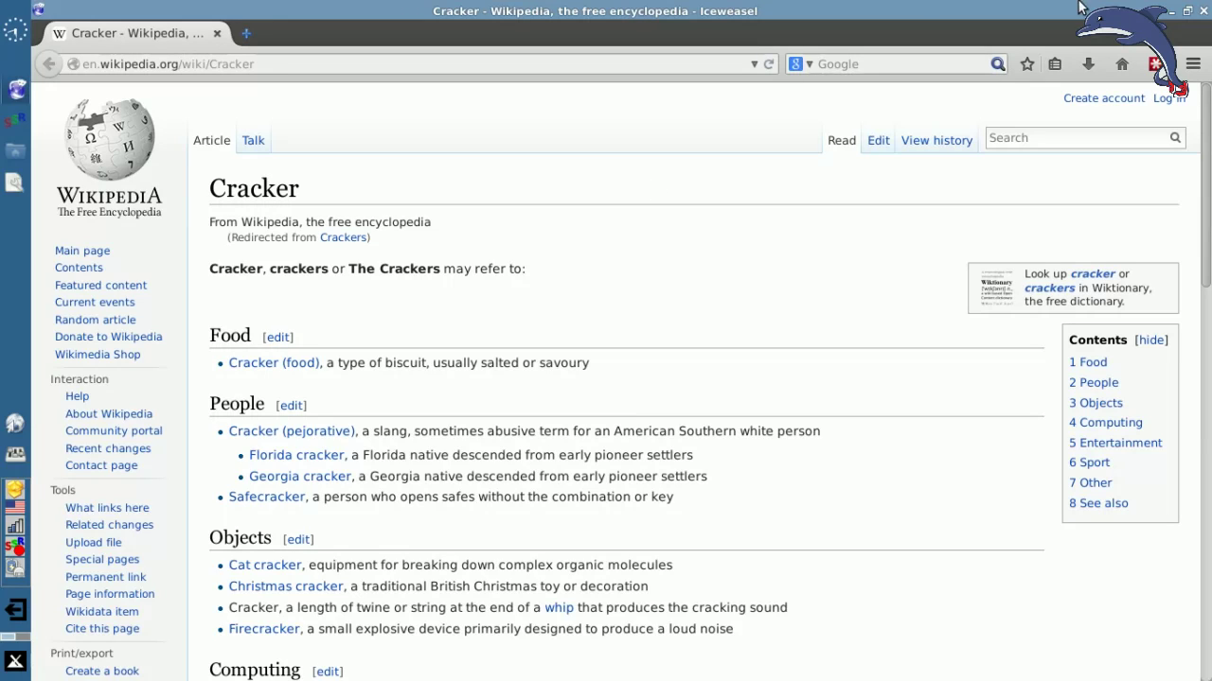
left_click(1206, 10)
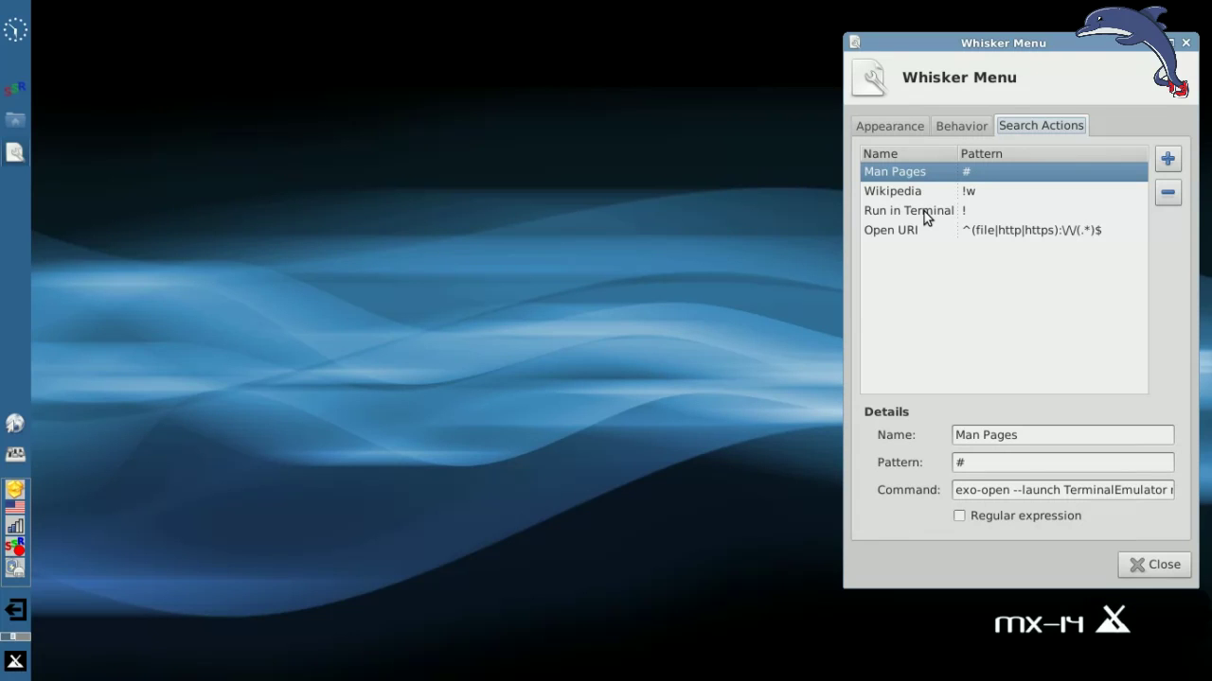
Open the apt-get manual page with the "#" search action of the applications menu, and close the terminal
left_click(15, 661)
left_click(14, 663)
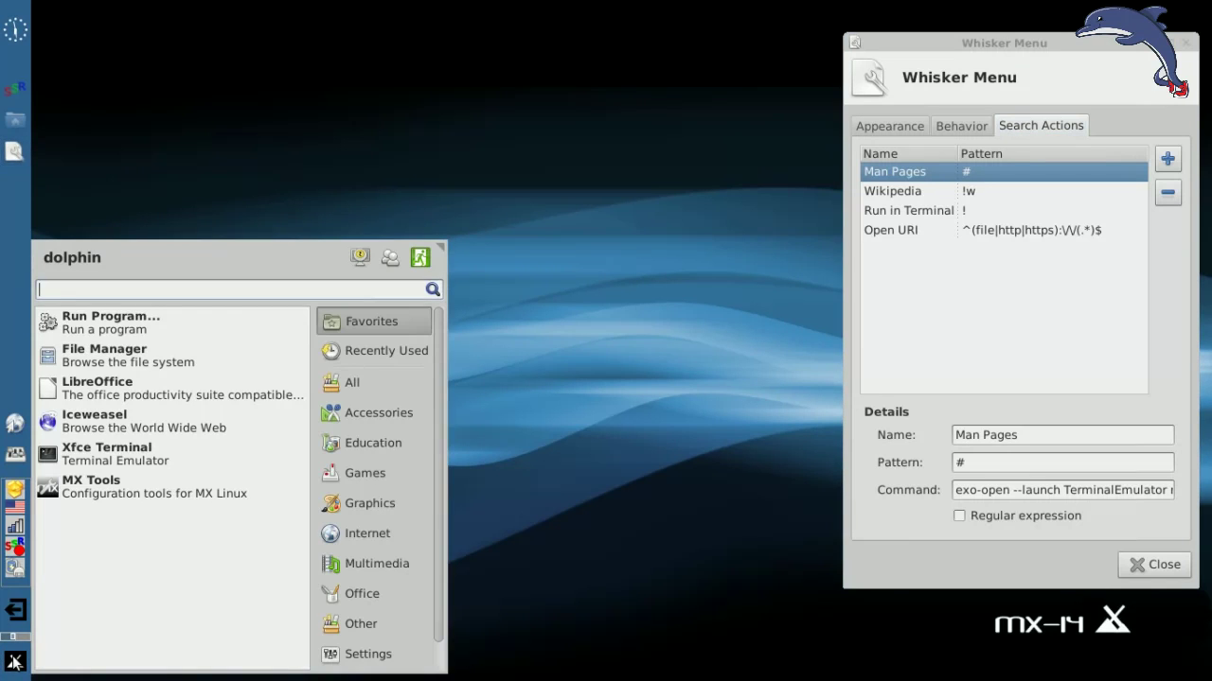
type("#")
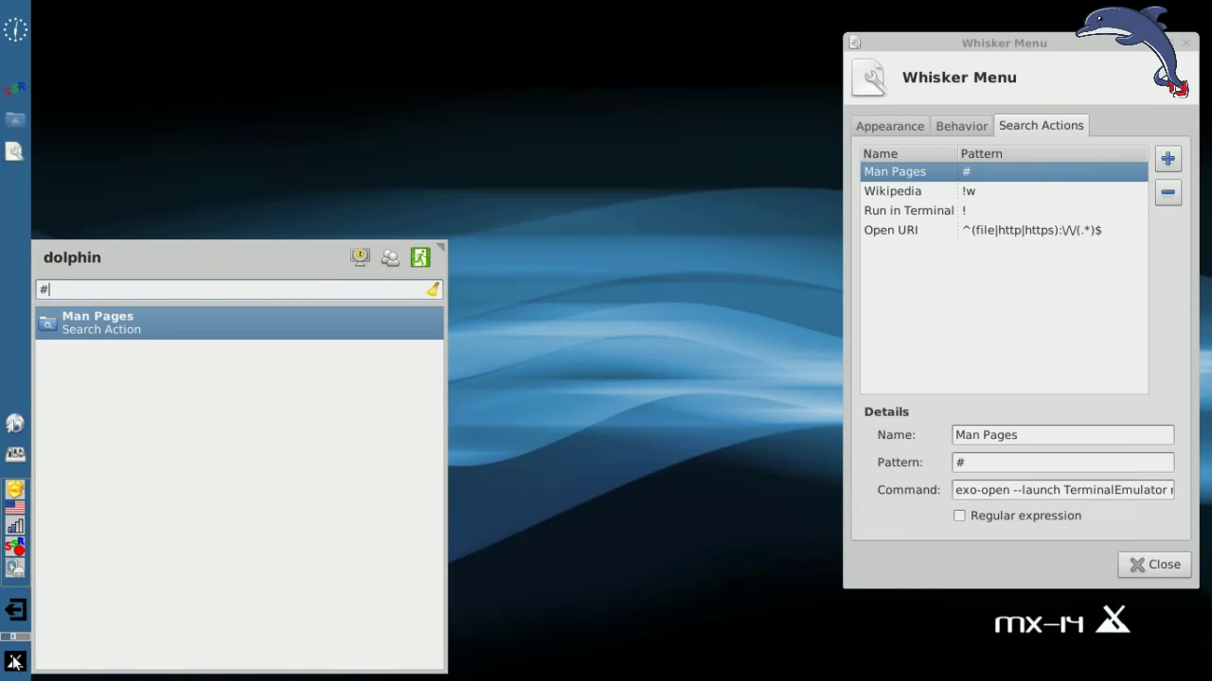
type("apt-get")
key("Return")
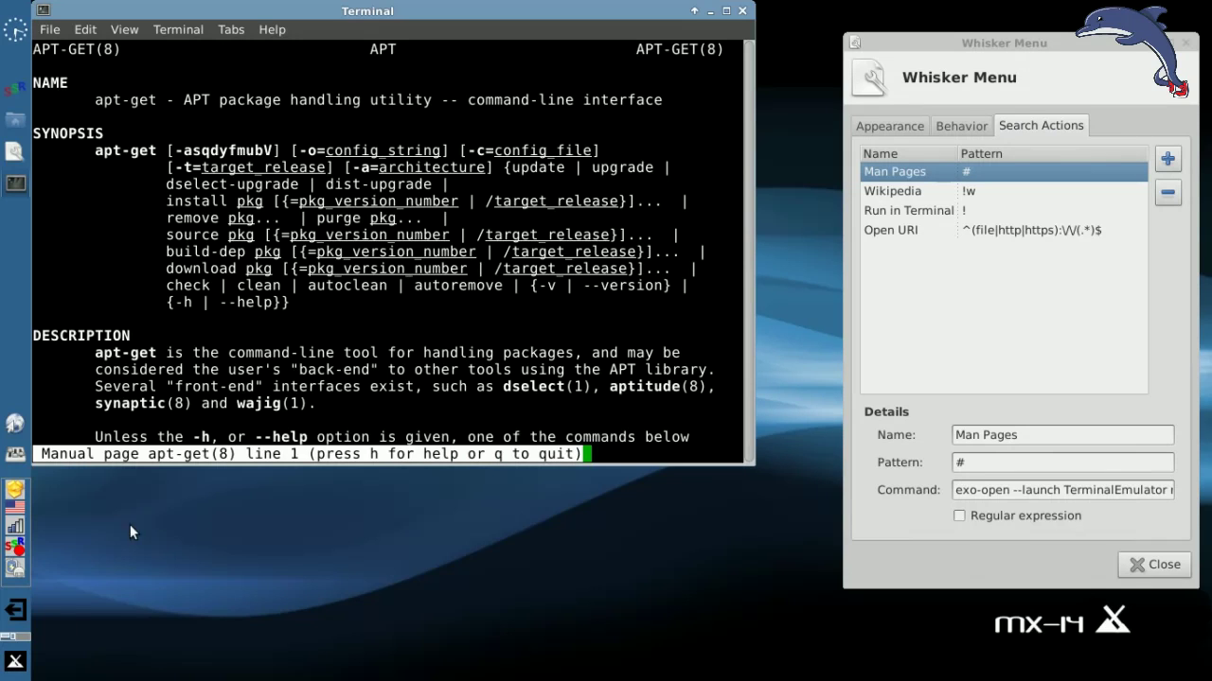
left_click(743, 12)
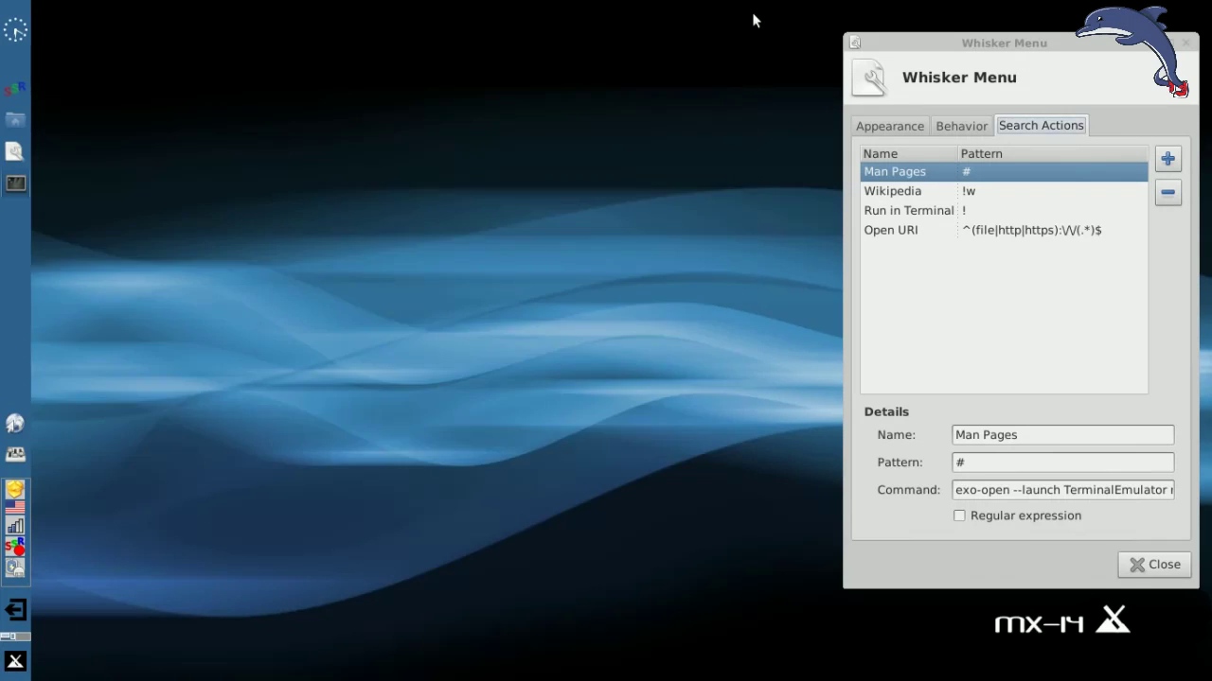
Close the Whisker Menu properties and open the applications menu
left_click(1160, 569)
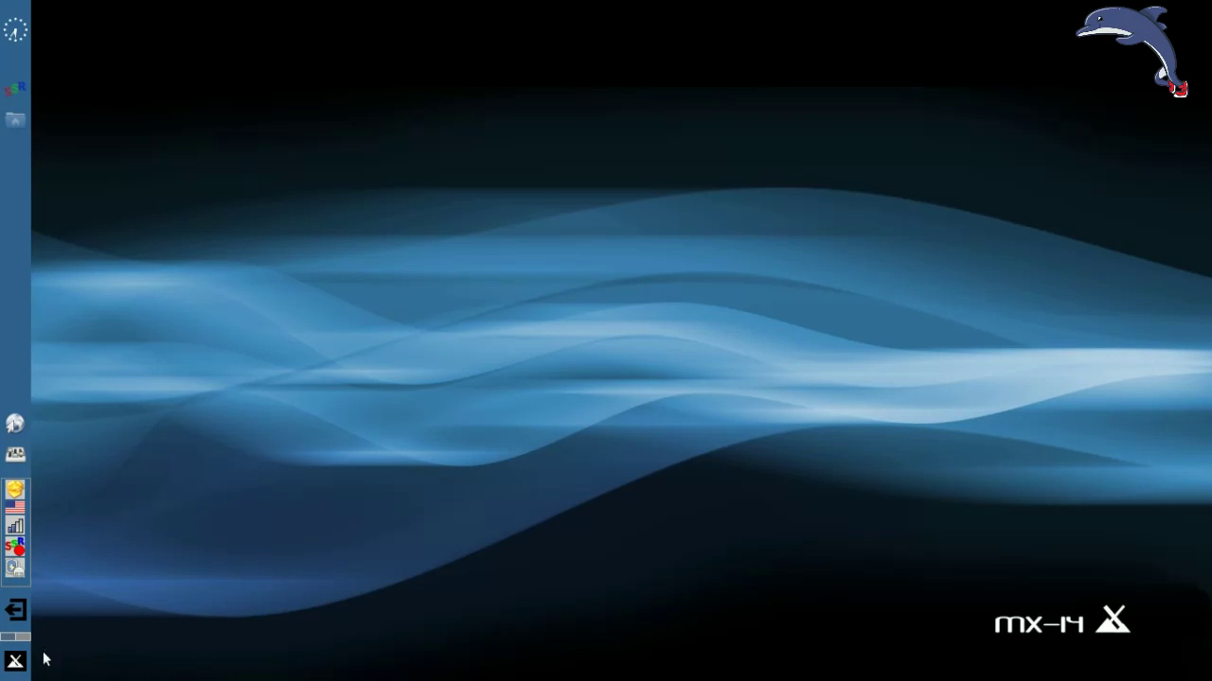
left_click(16, 662)
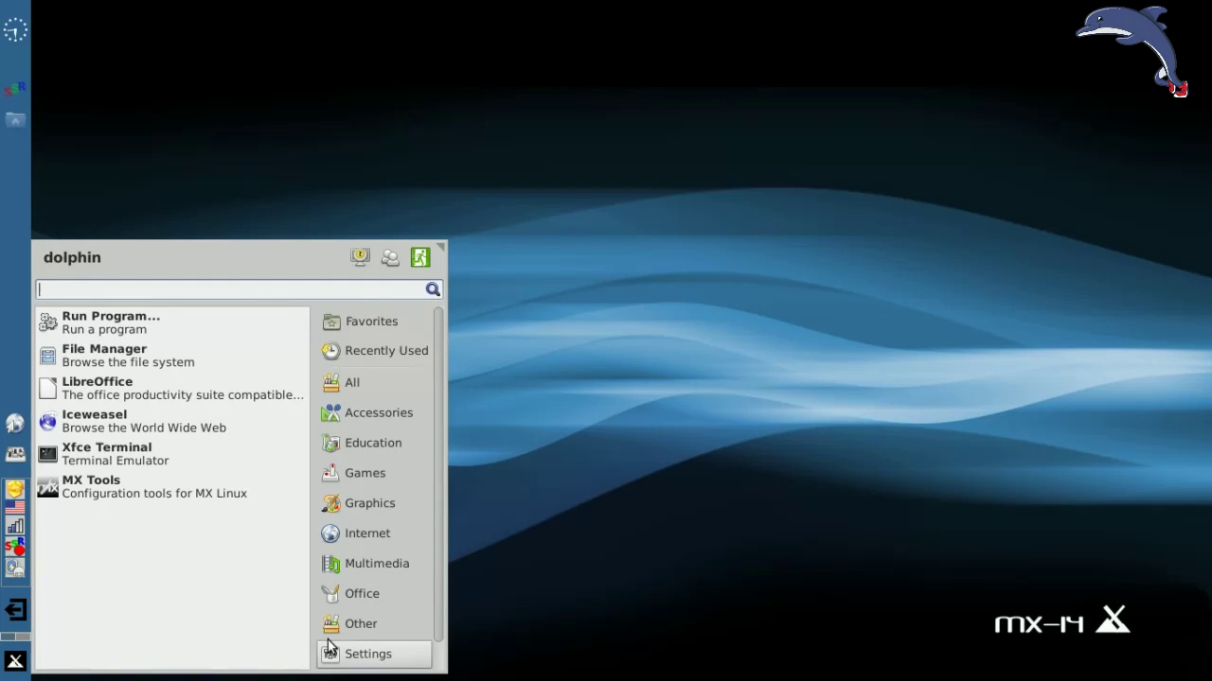
Add Facebook from the Other category to the menu favorites, place it directly above Iceweasel, and close the applications menu
mouse_move(330, 632)
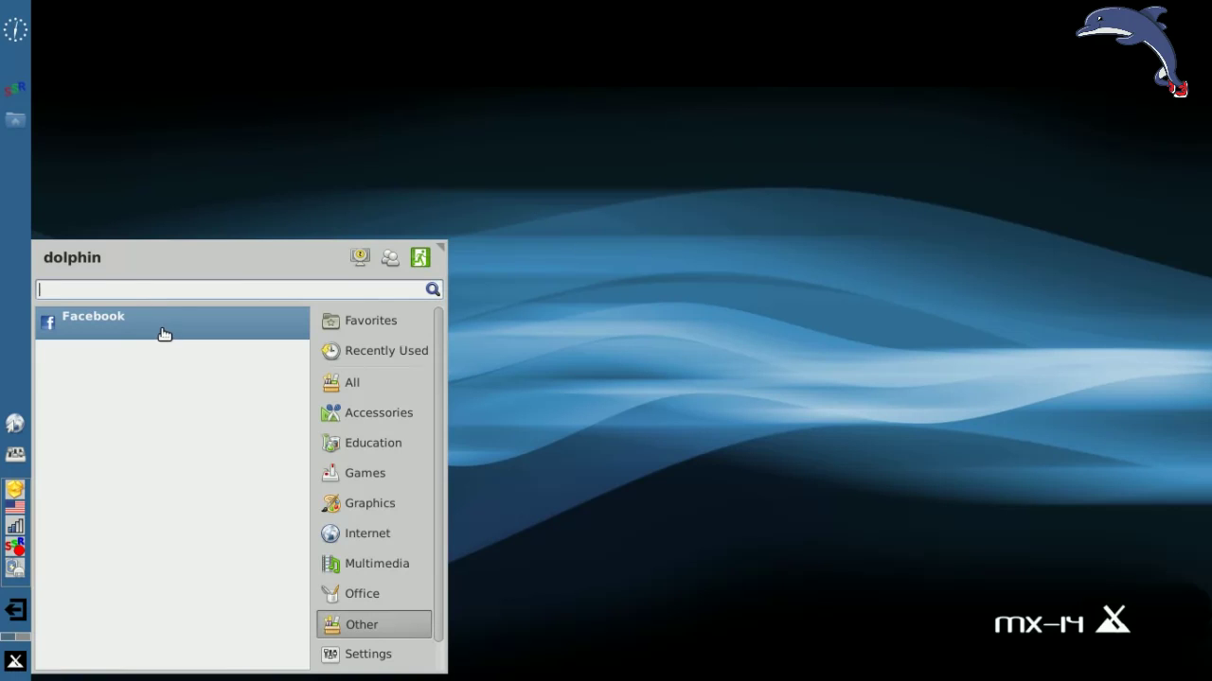
right_click(82, 322)
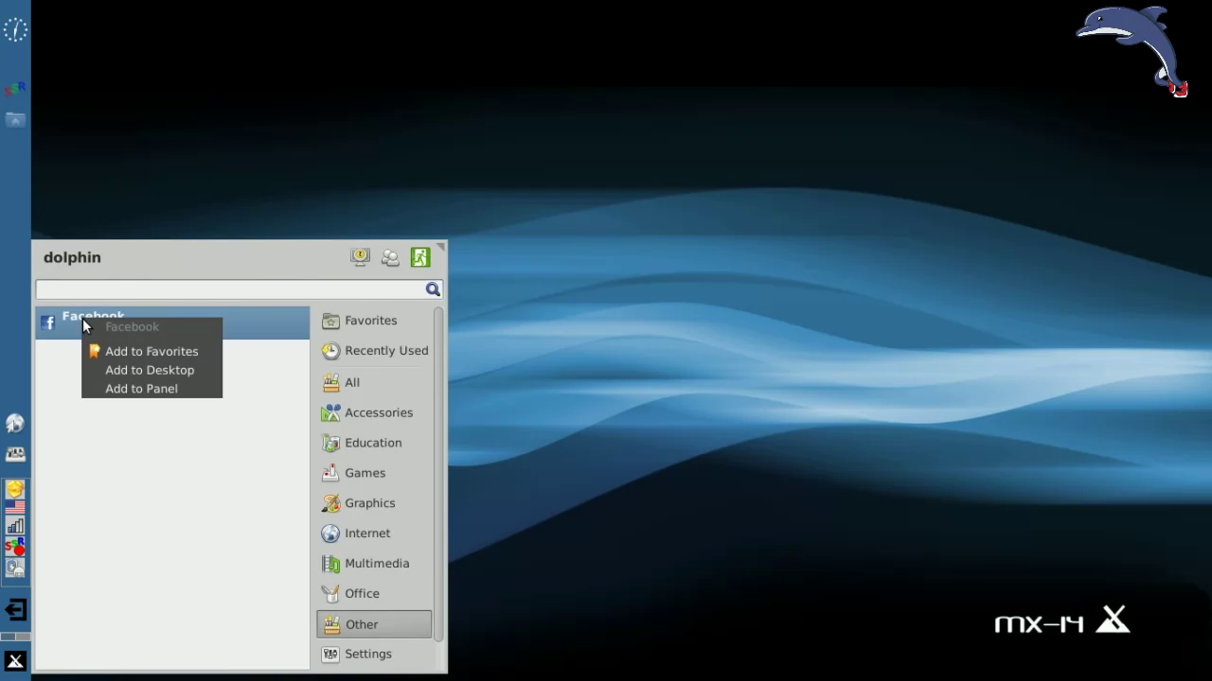
left_click(124, 353)
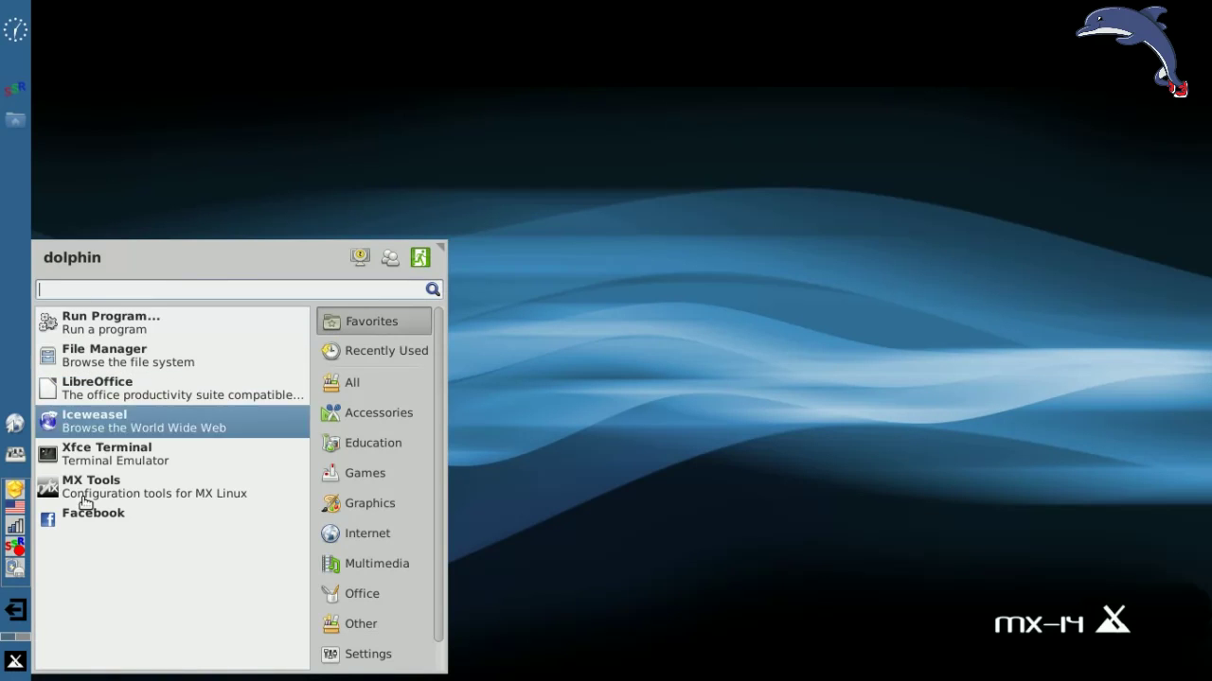
left_click_drag(85, 523, 123, 428)
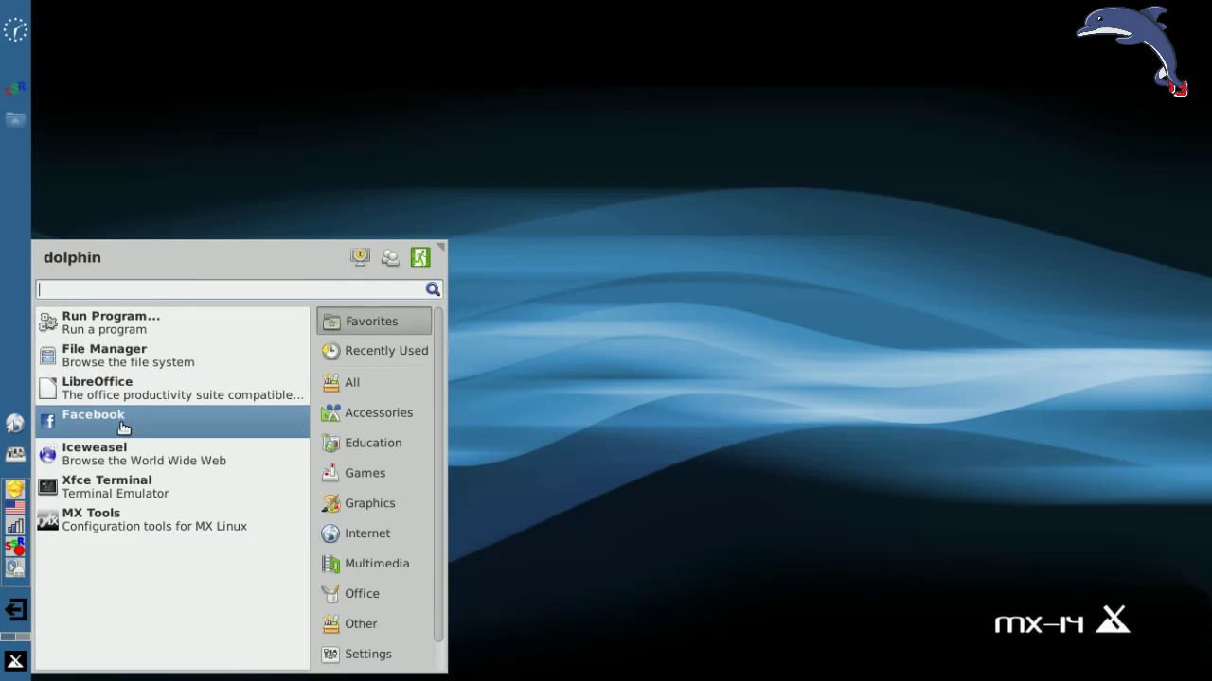
left_click(649, 426)
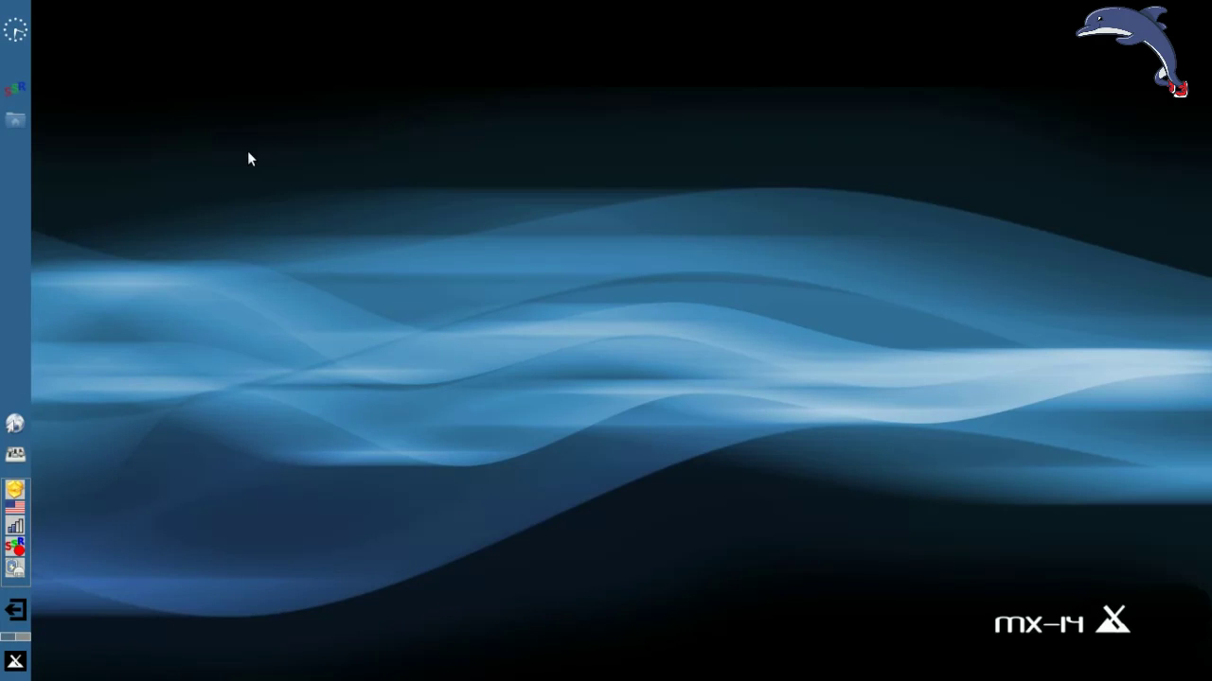
right_click(167, 86)
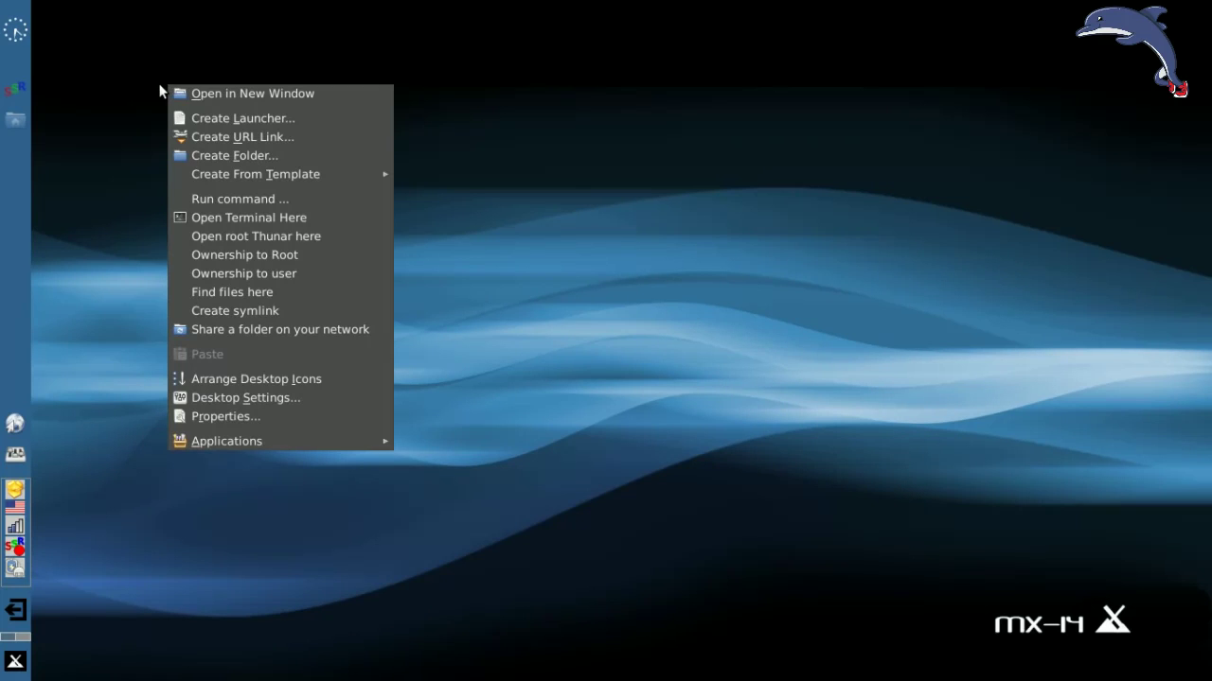
left_click(266, 121)
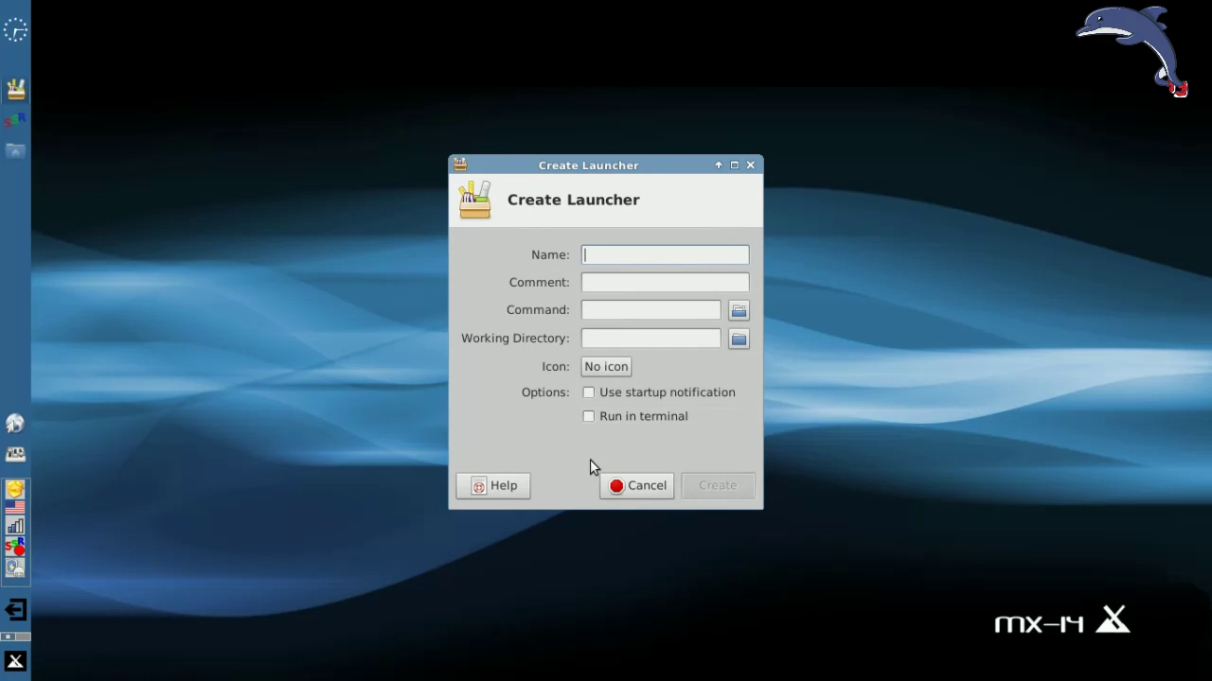
left_click(643, 488)
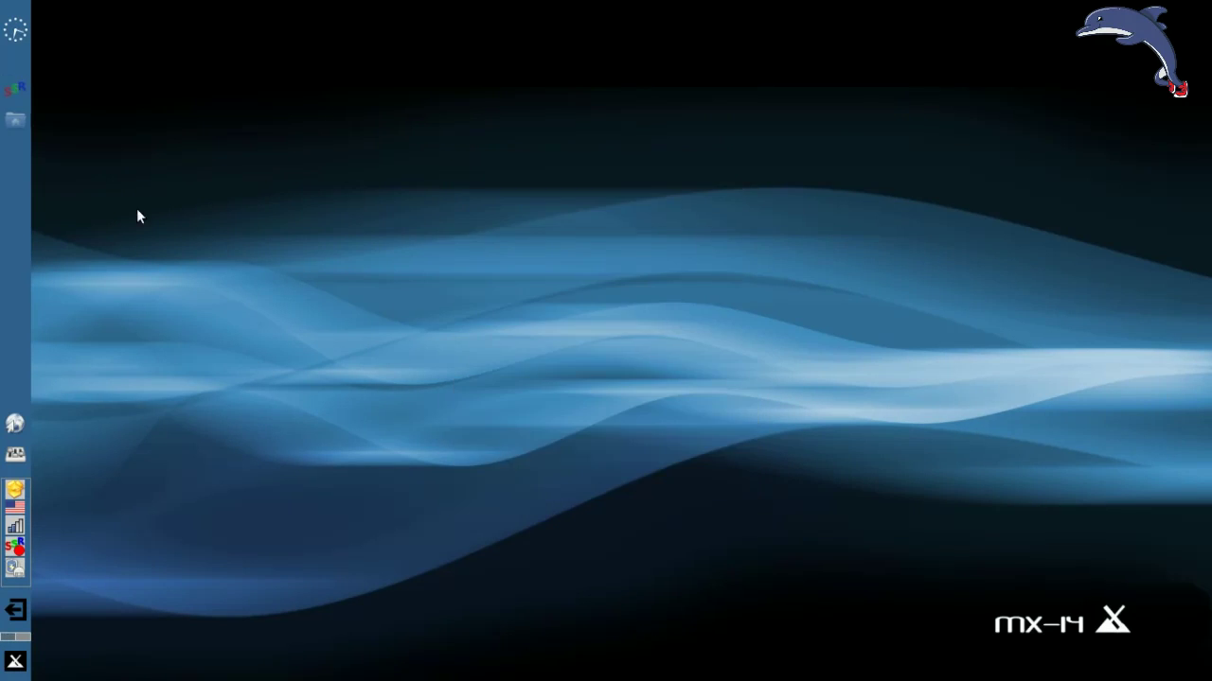
Start a new URL link on the desktop with the name Netflix, comment "Netflix Videos" and URL netflix.com
right_click(225, 133)
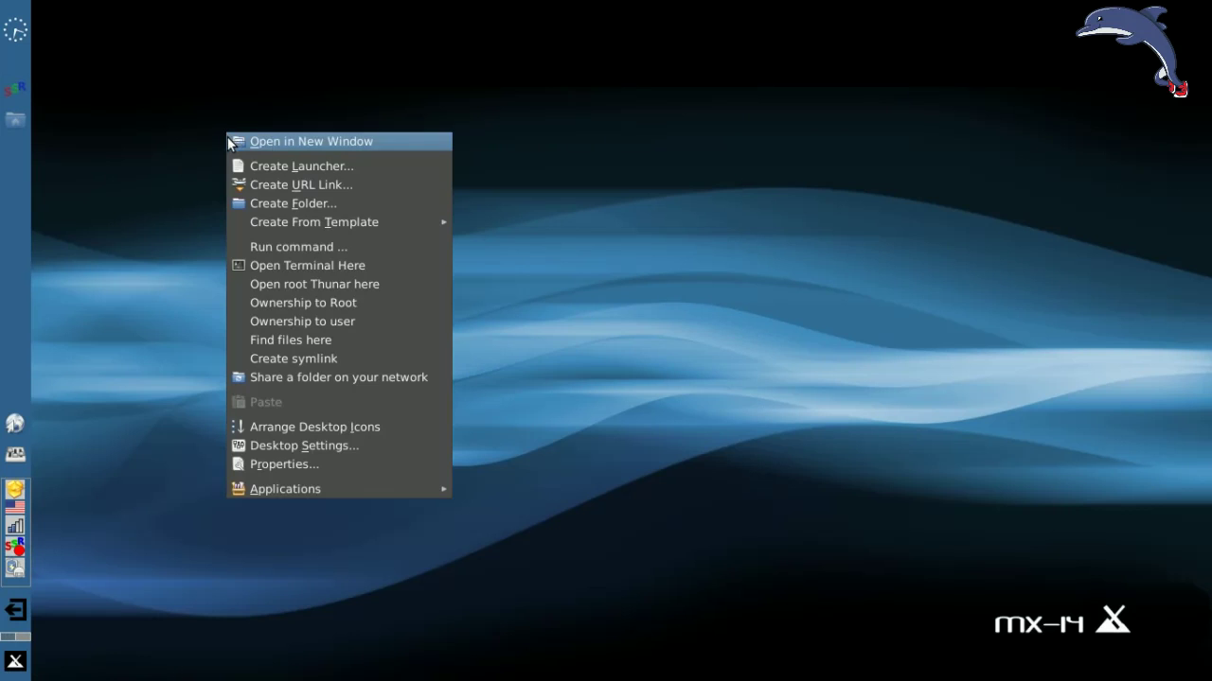
left_click(285, 186)
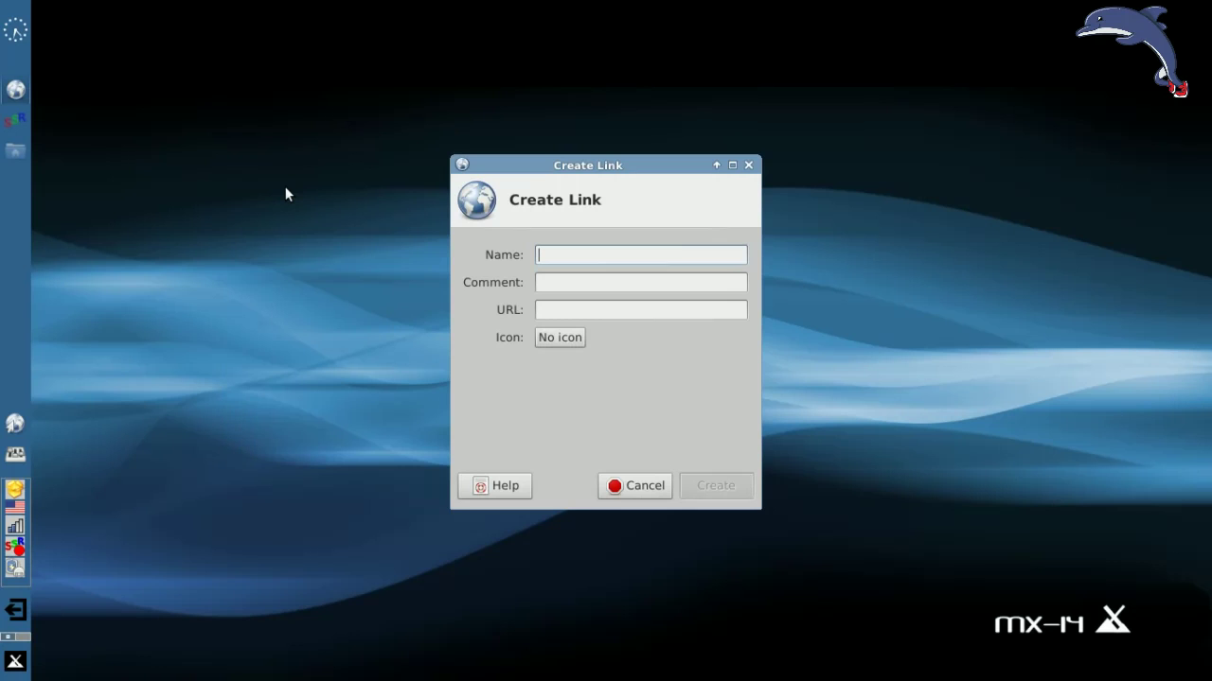
type("Netflix")
key("Tab")
type("Netflix")
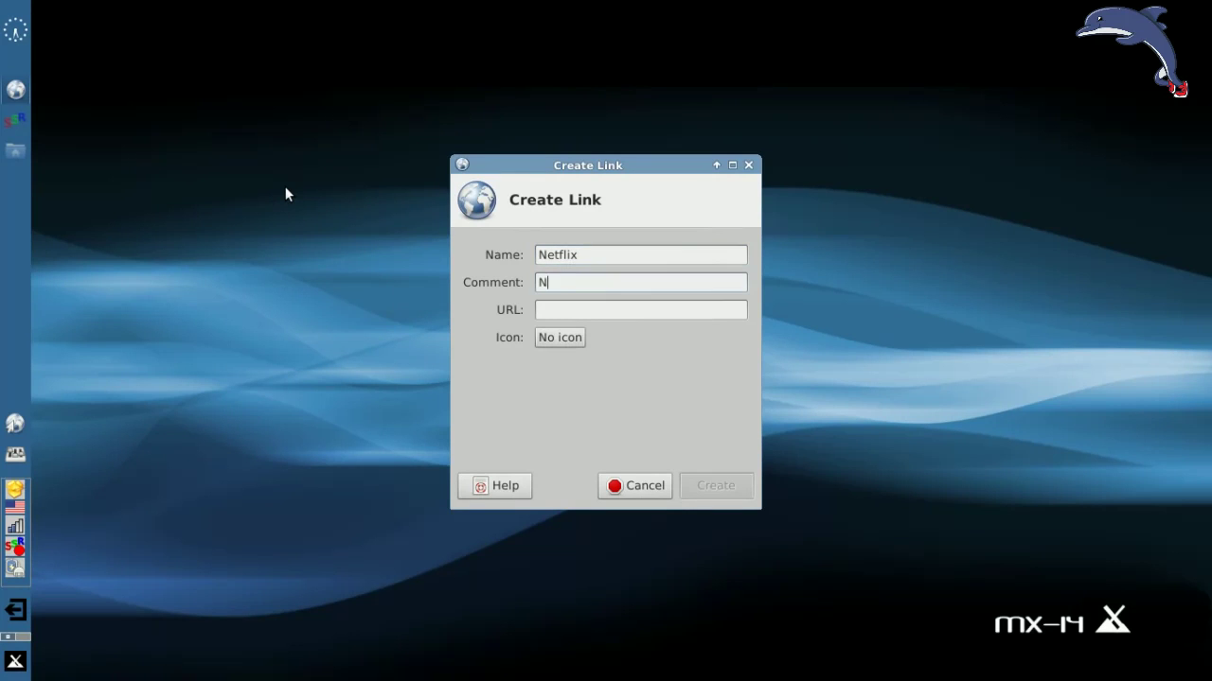
type(" Videos")
key("ctrl+BackSpace")
type("Videos")
type("netflix.com")
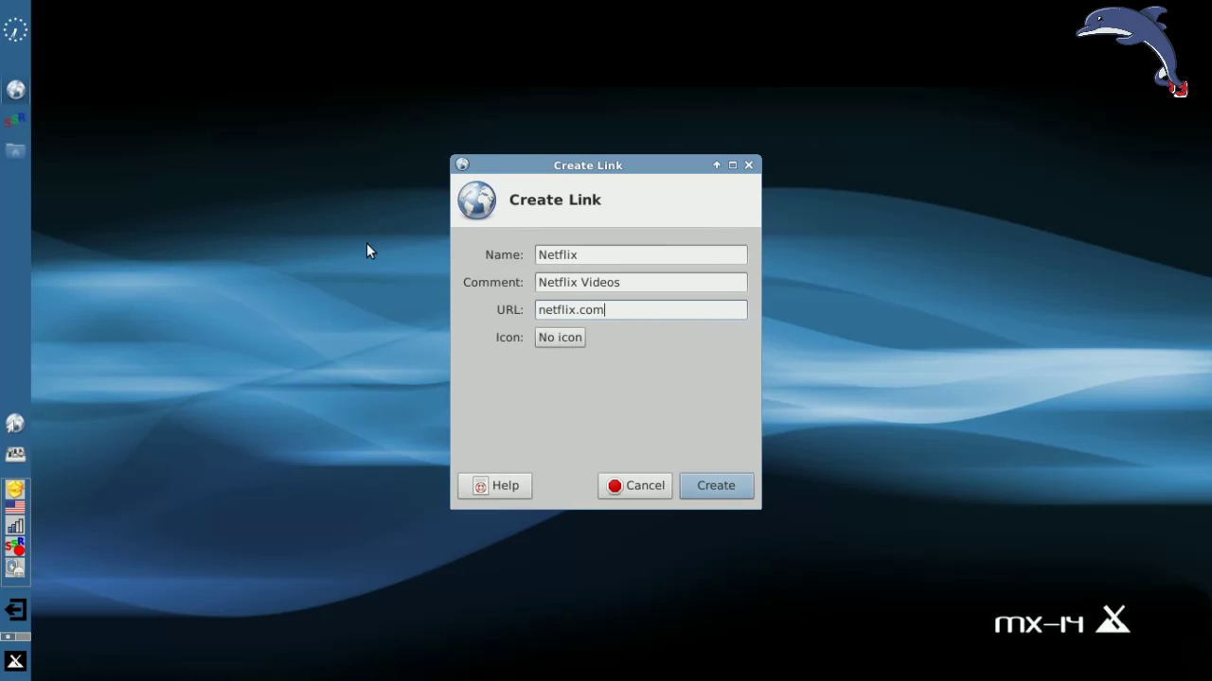
Give the link the image netflix_icon.png from the datapart folder Documents/antix-stuff as its icon and create the link
left_click(556, 338)
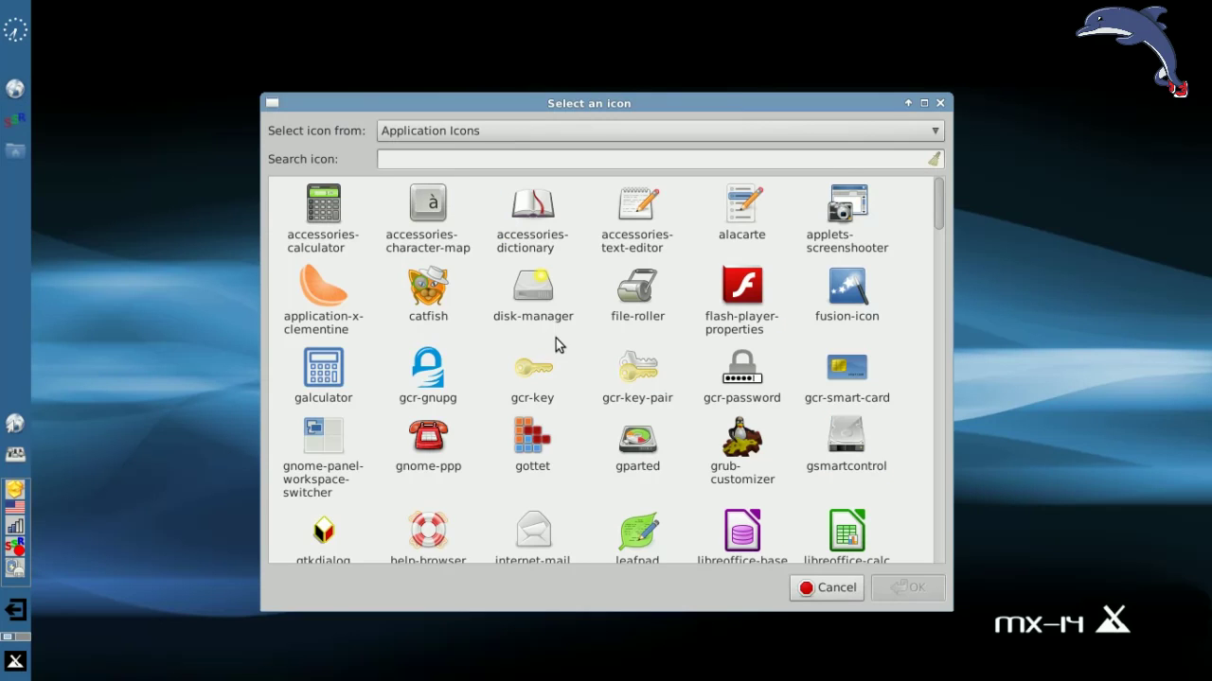
left_click(433, 131)
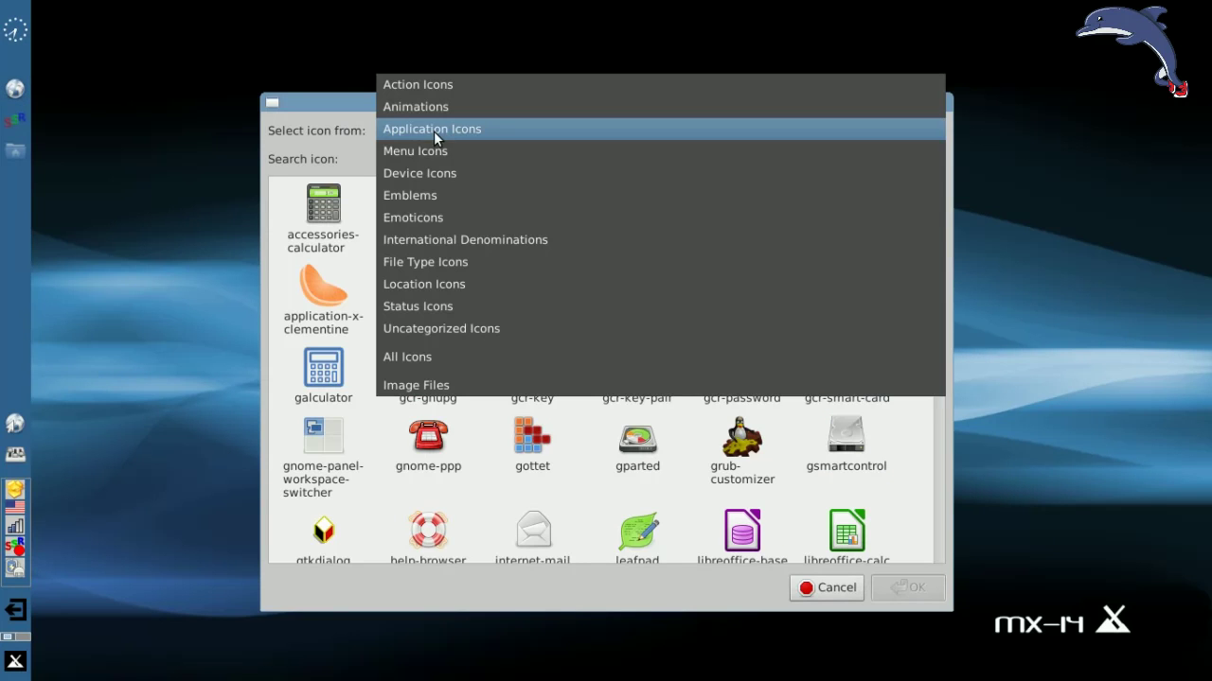
left_click(455, 383)
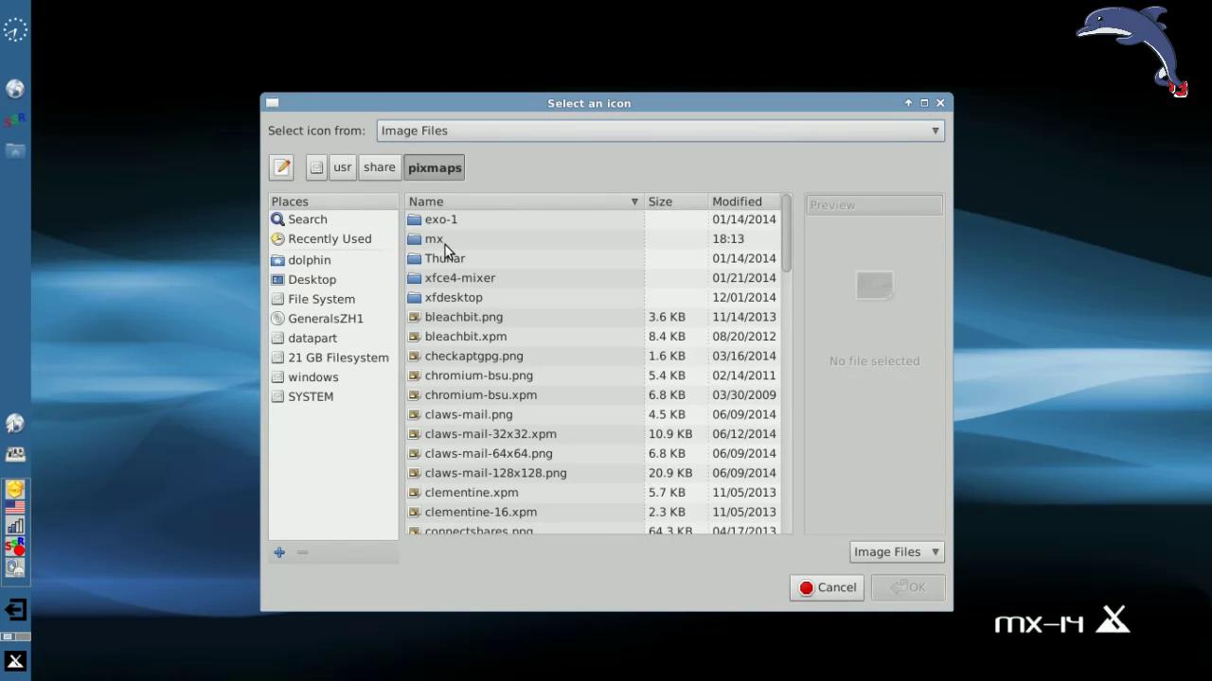
left_click(324, 238)
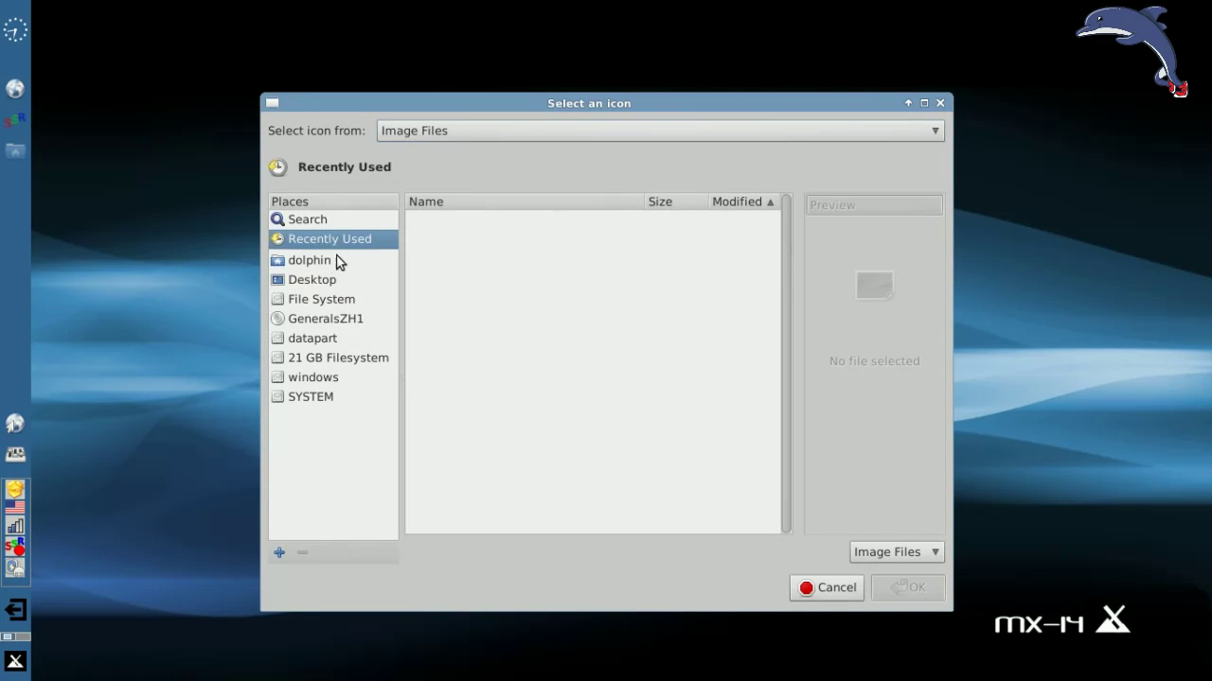
left_click(324, 261)
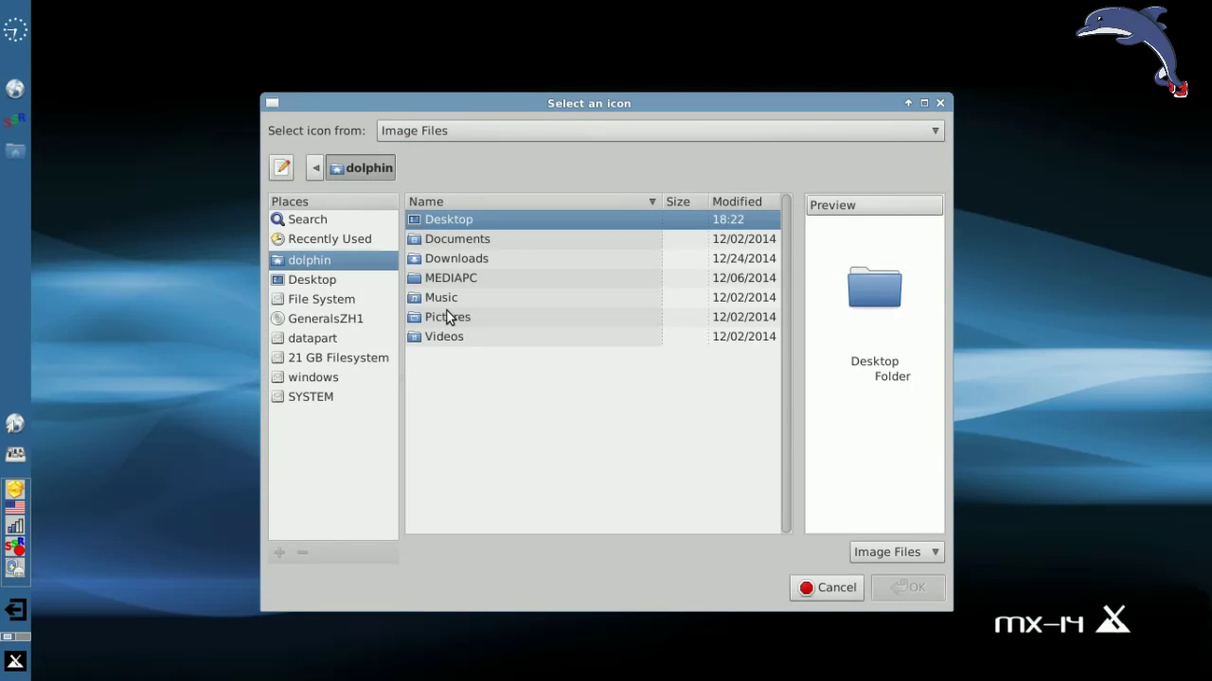
left_click(328, 336)
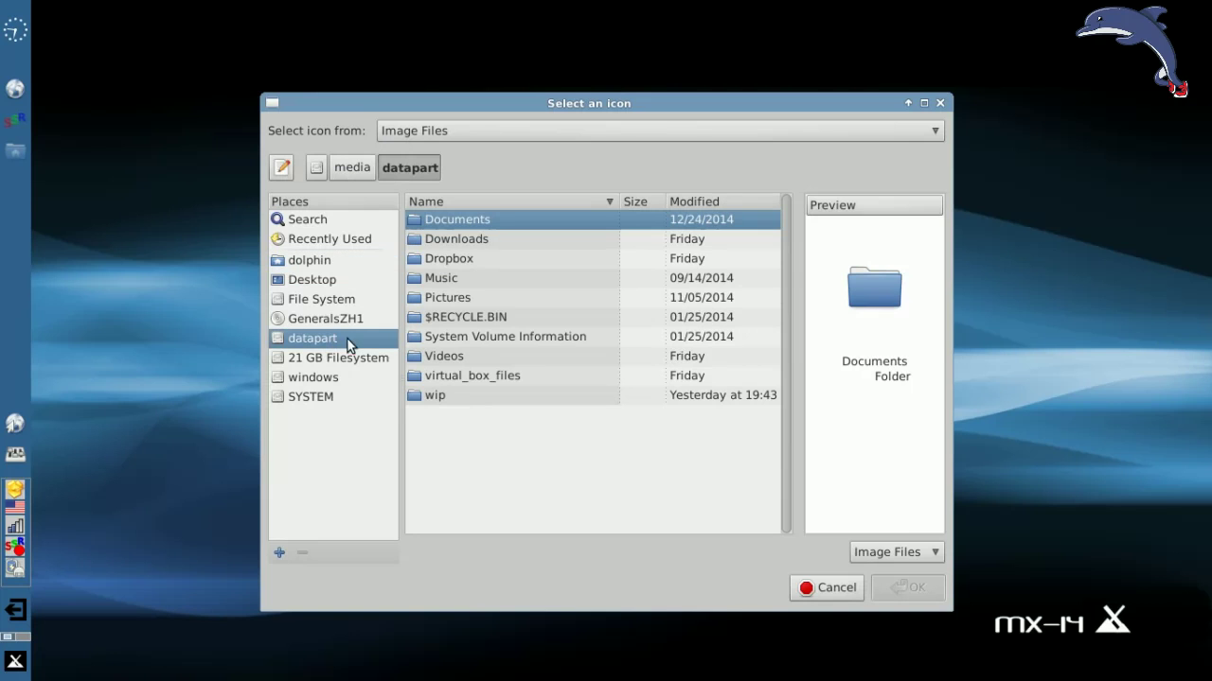
double_click(444, 221)
double_click(444, 221)
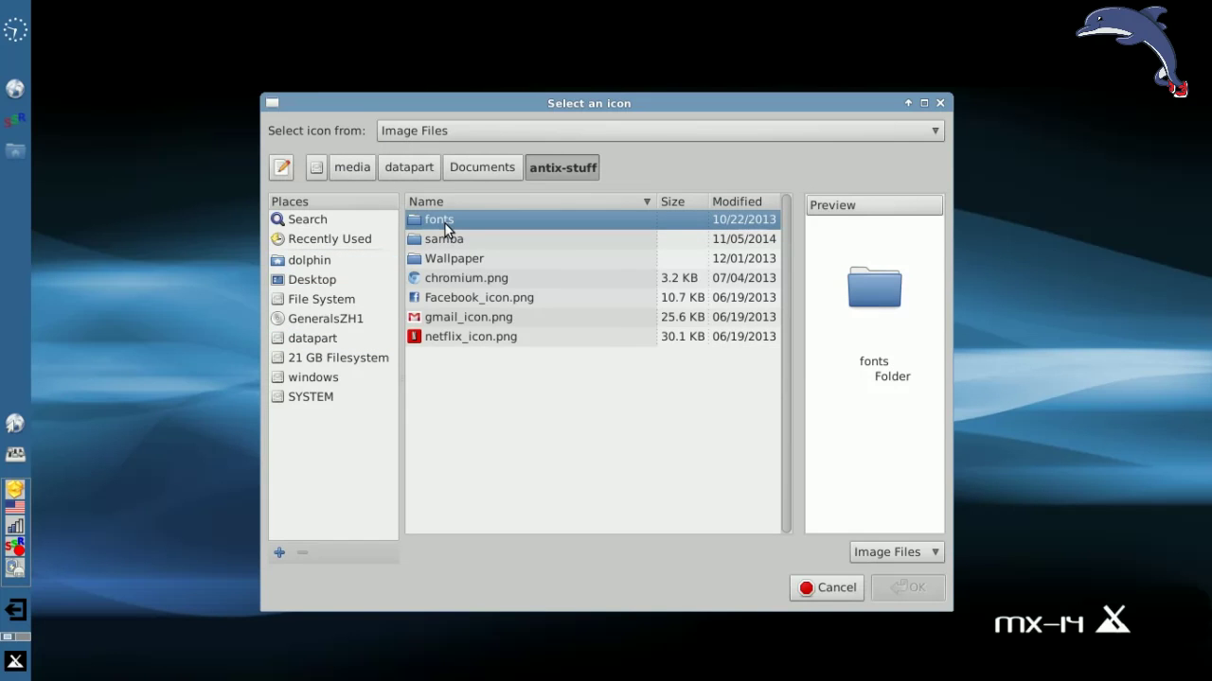
left_click(445, 336)
left_click(907, 587)
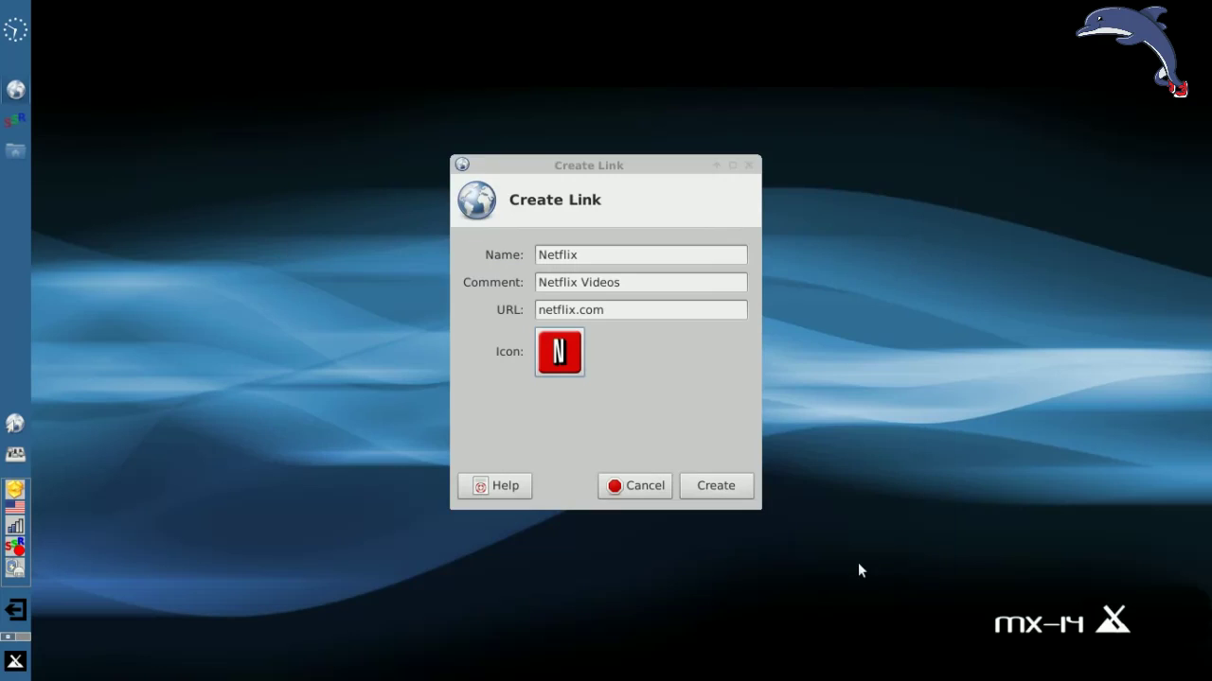
left_click(712, 482)
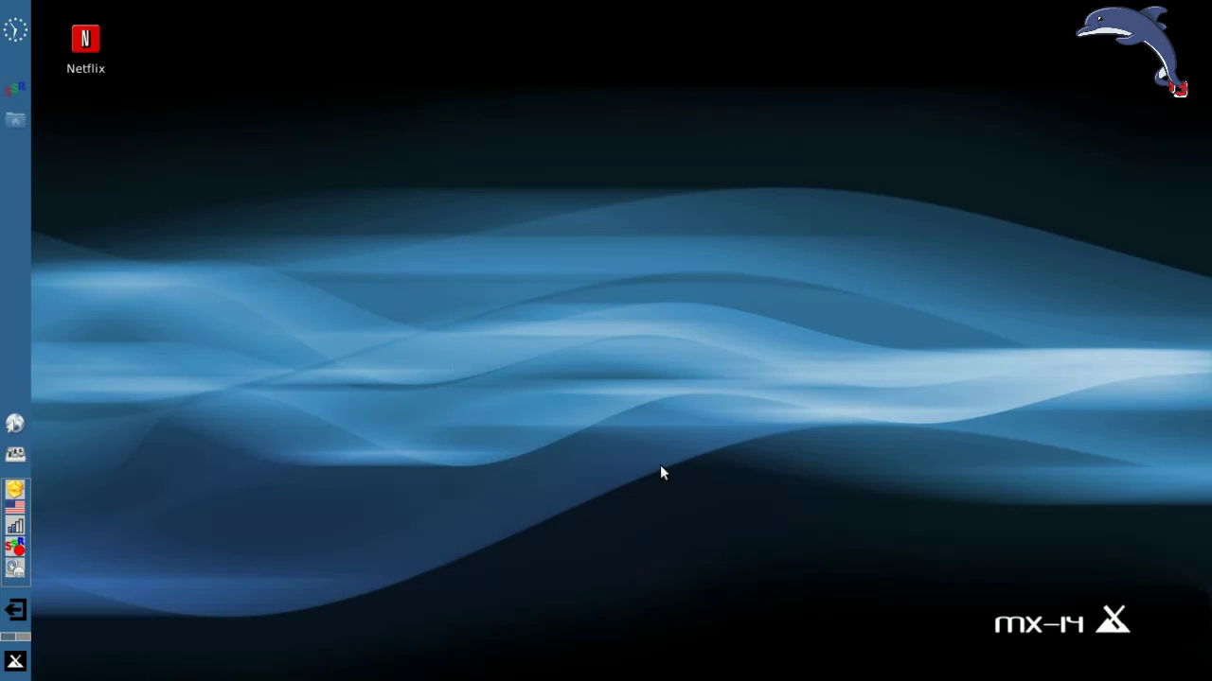
Search the applications menu for "net" to check for the Netflix link, and close the menu
left_click(14, 663)
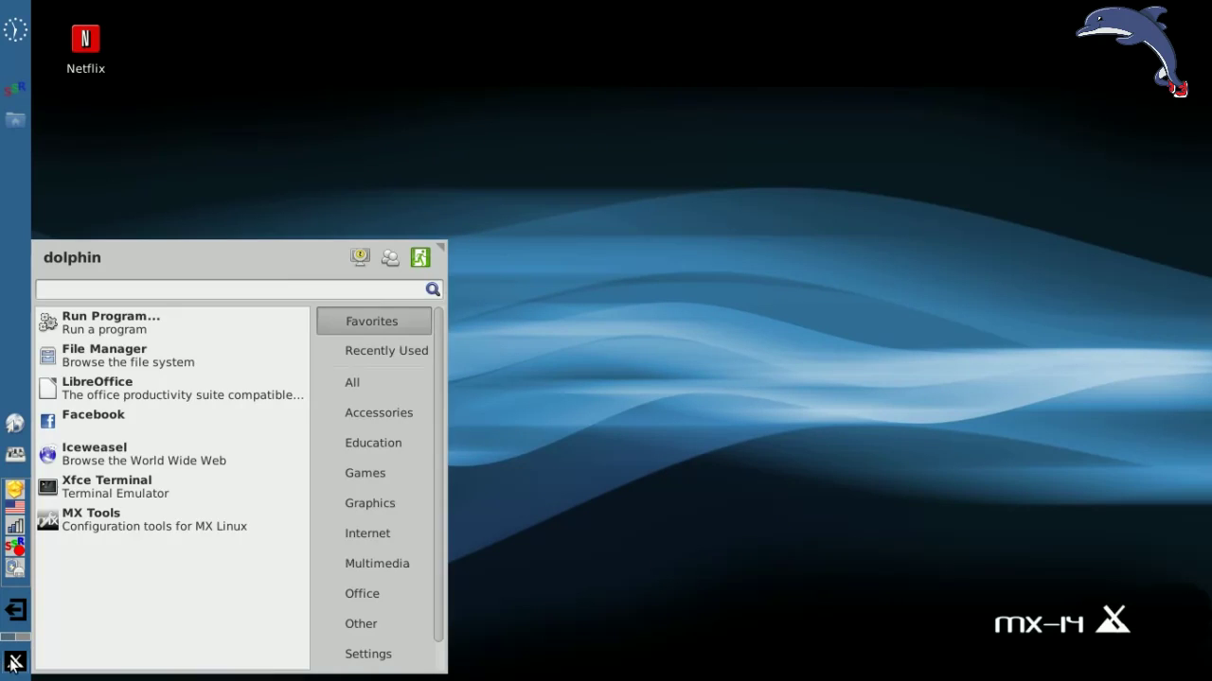
type("nefl")
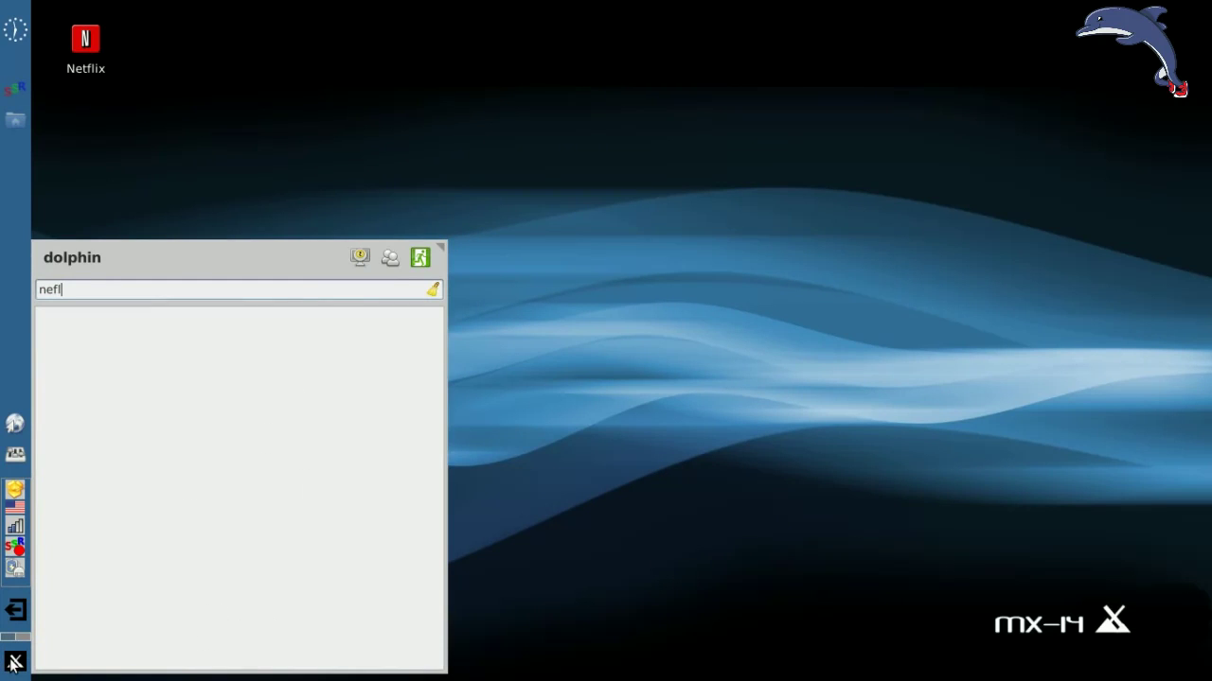
key("BackSpace")
key("BackSpace")
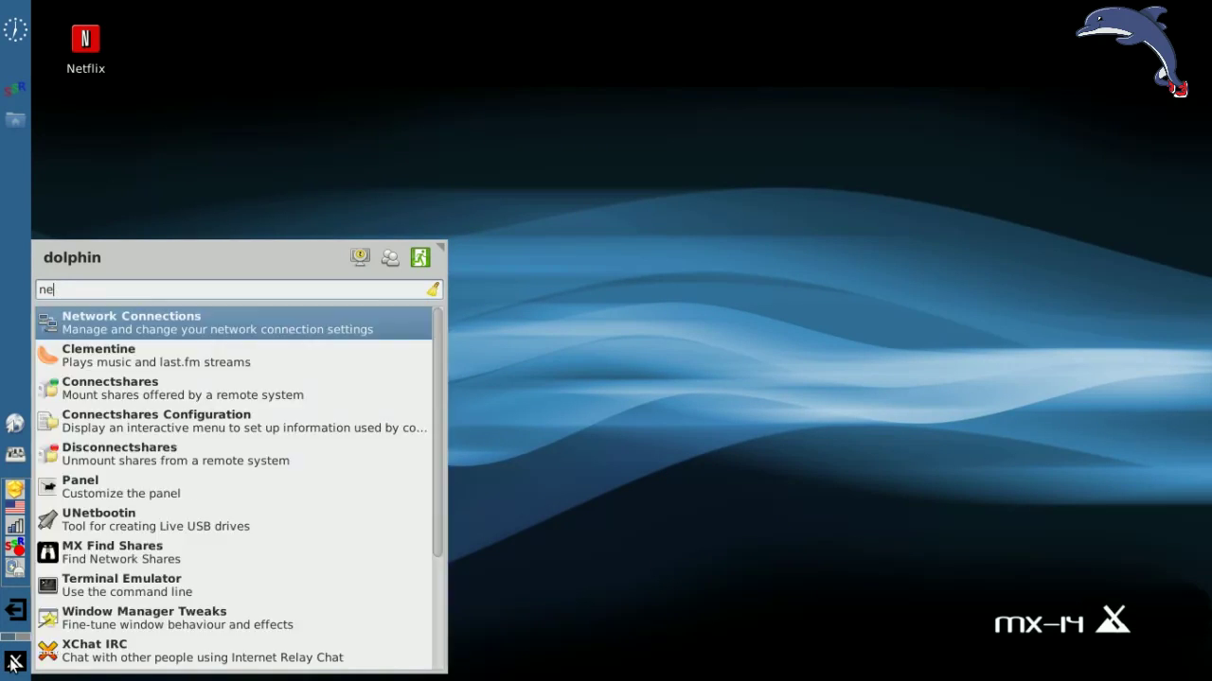
type("t")
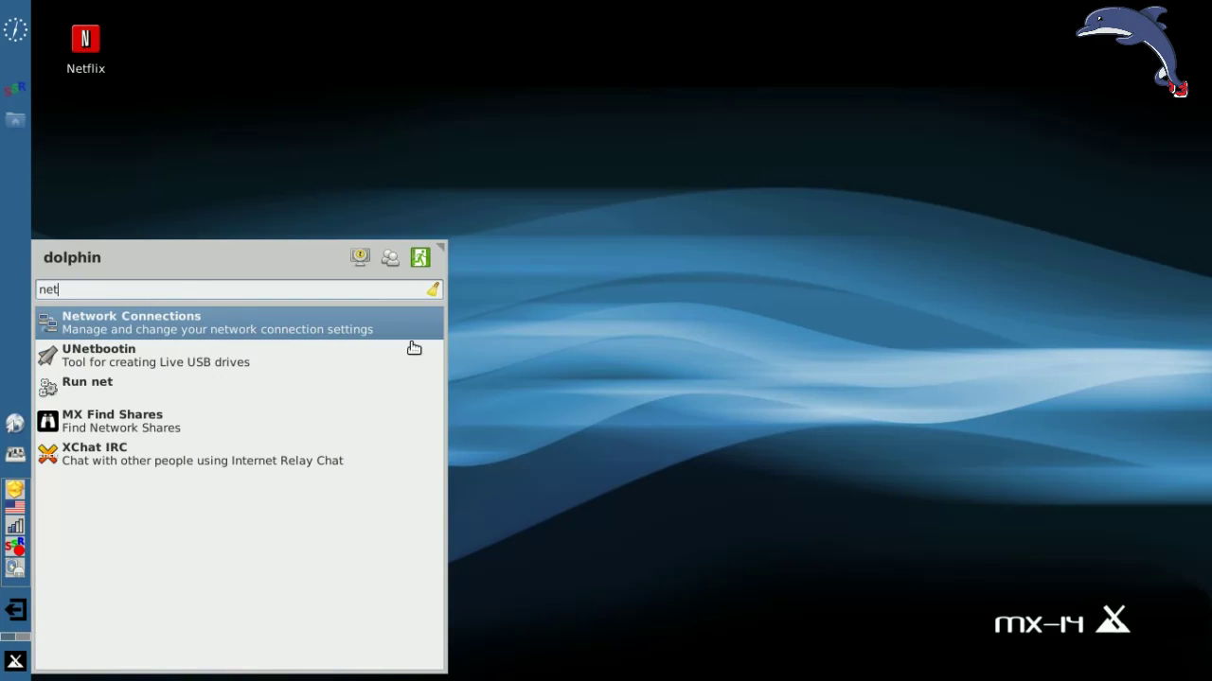
left_click(595, 248)
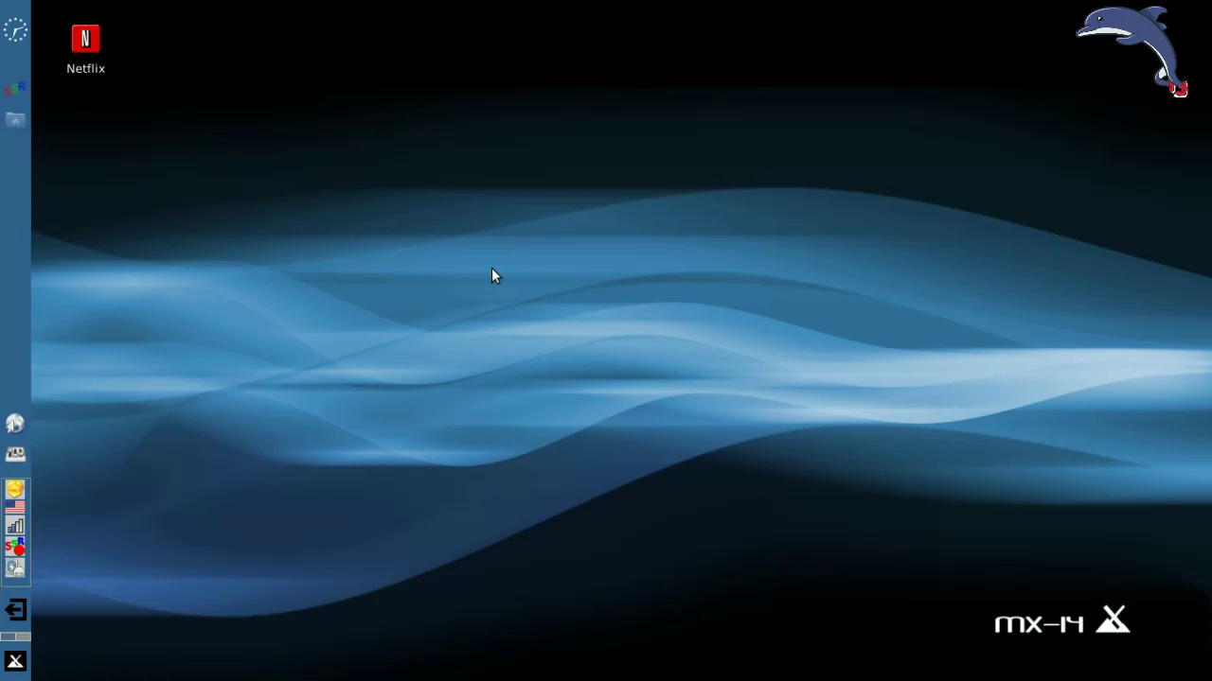
Open the file manager from the menu favorites and tile its window over the right half of the desktop
left_click(15, 660)
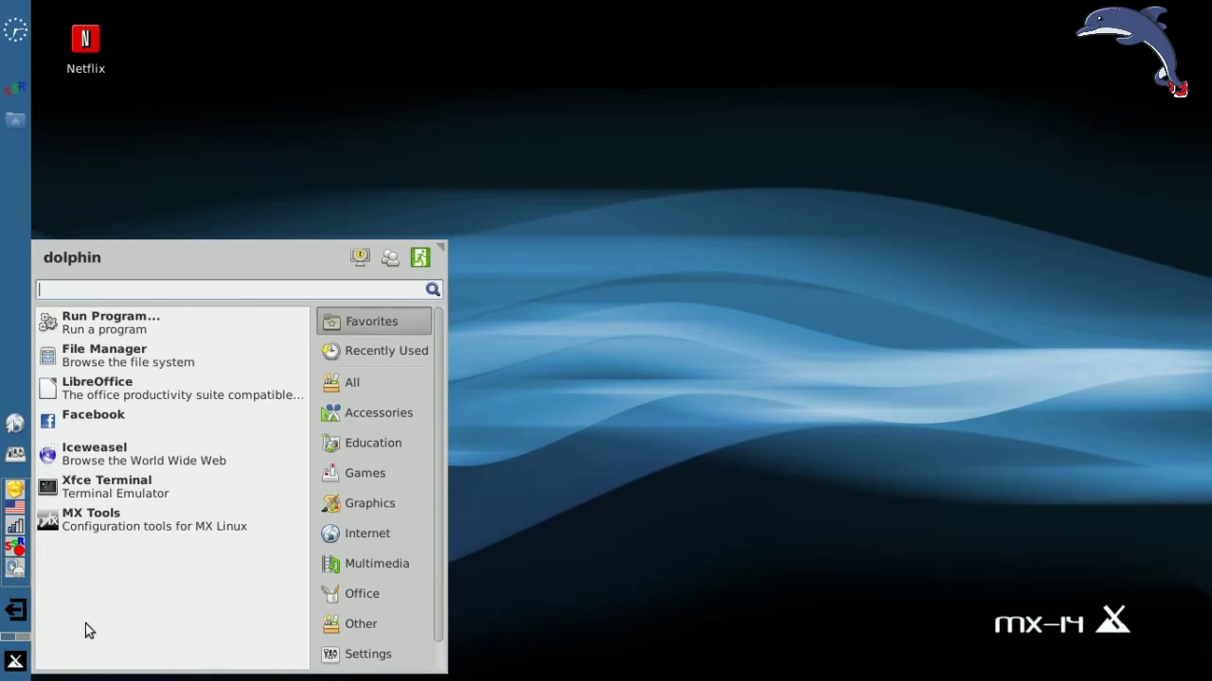
left_click(119, 354)
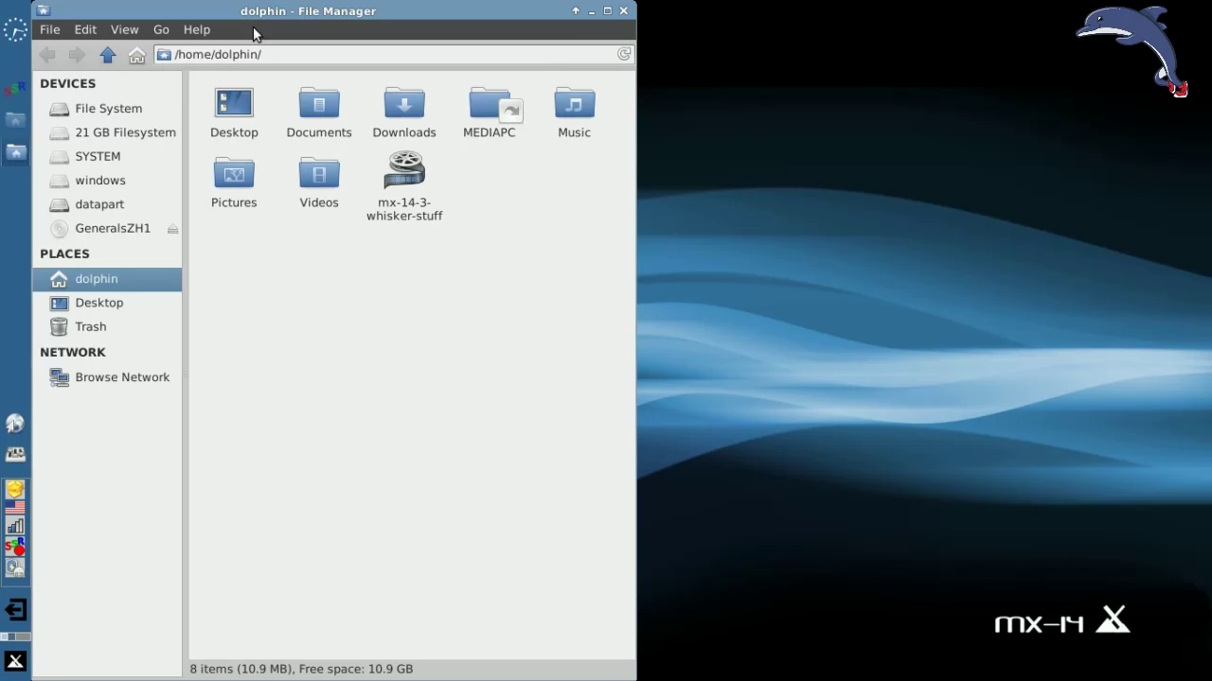
left_click_drag(258, 13, 1210, 75)
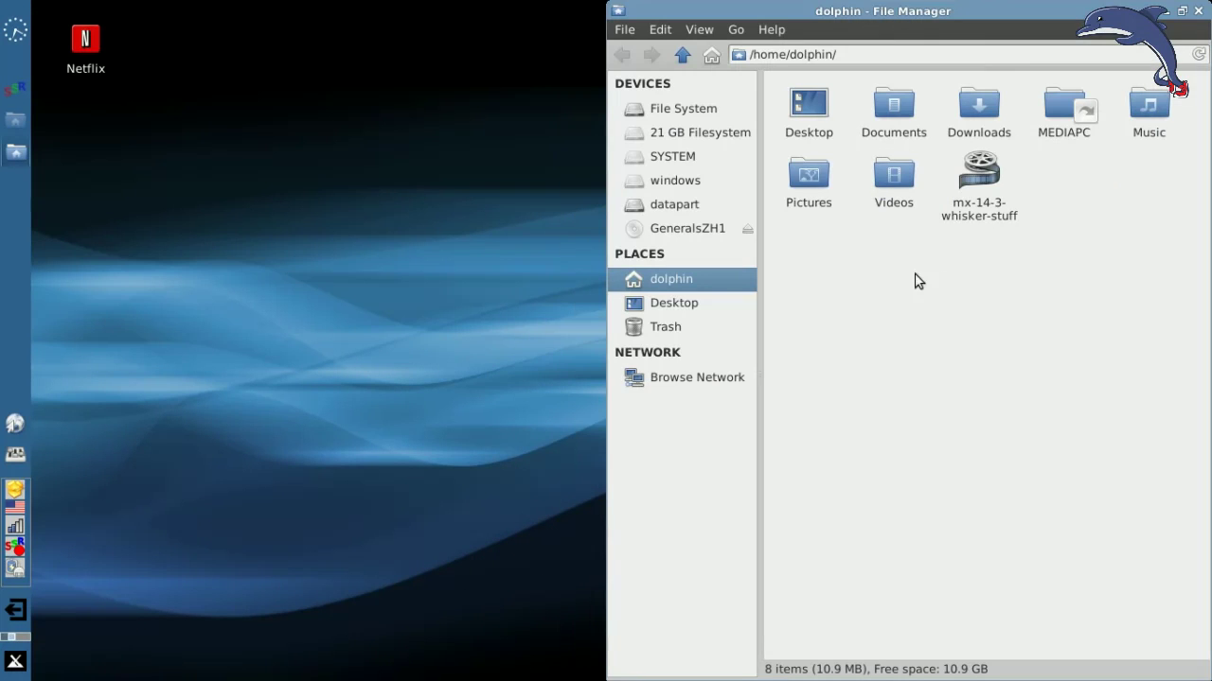
Show hidden files in the home folder and open the .local/share/applications folder
left_click(703, 31)
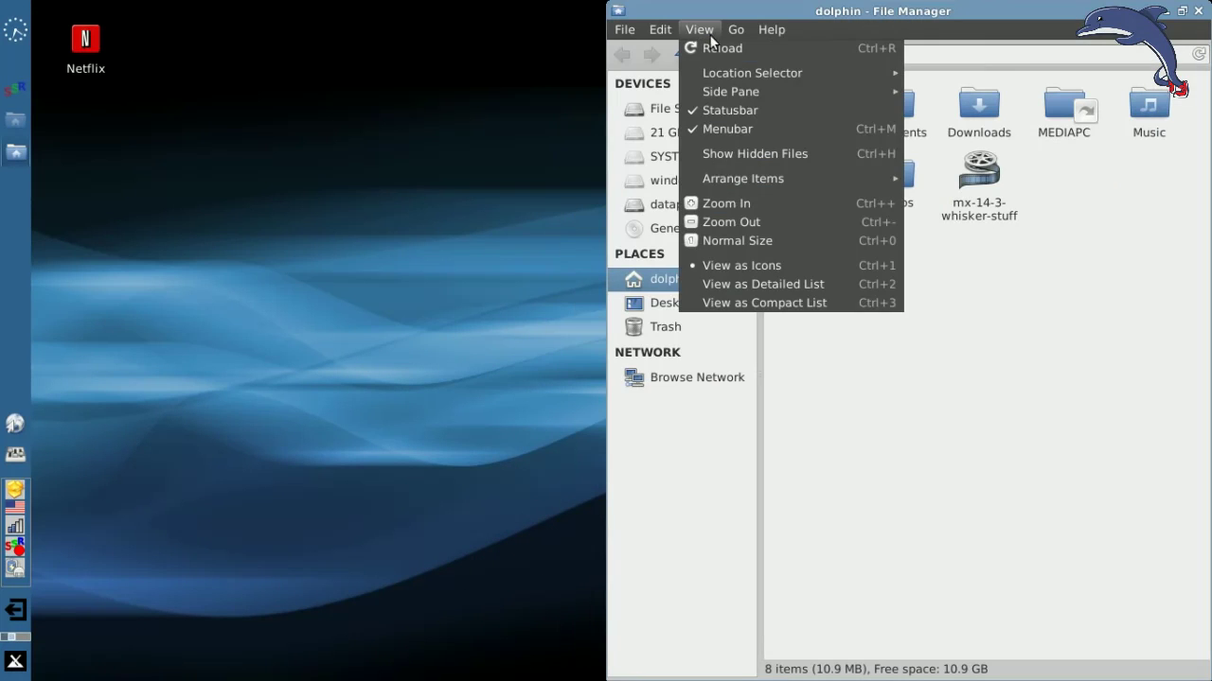
left_click(742, 153)
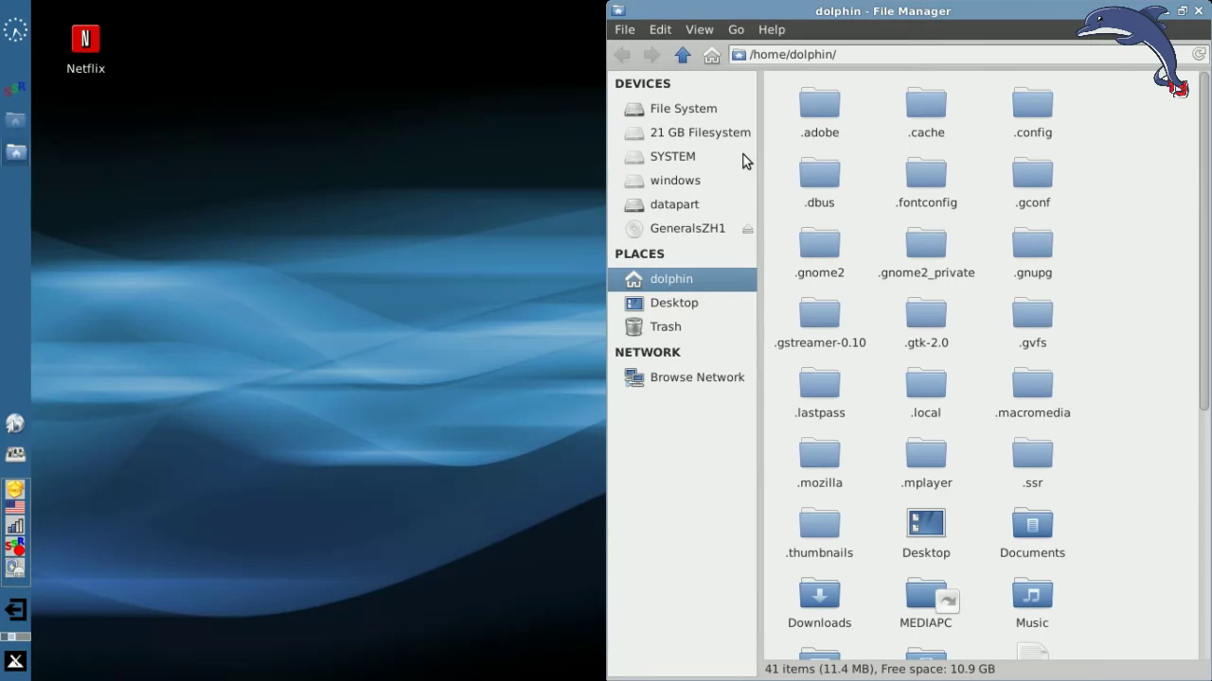
left_click(934, 391)
double_click(934, 391)
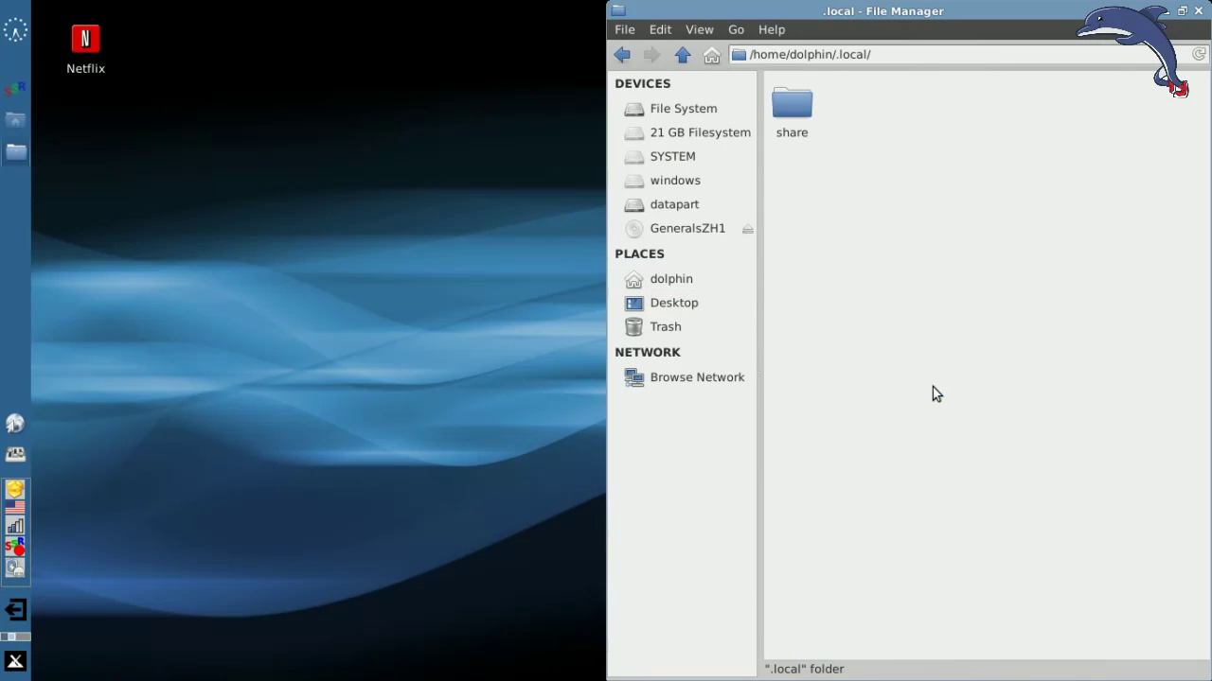
double_click(805, 111)
double_click(803, 112)
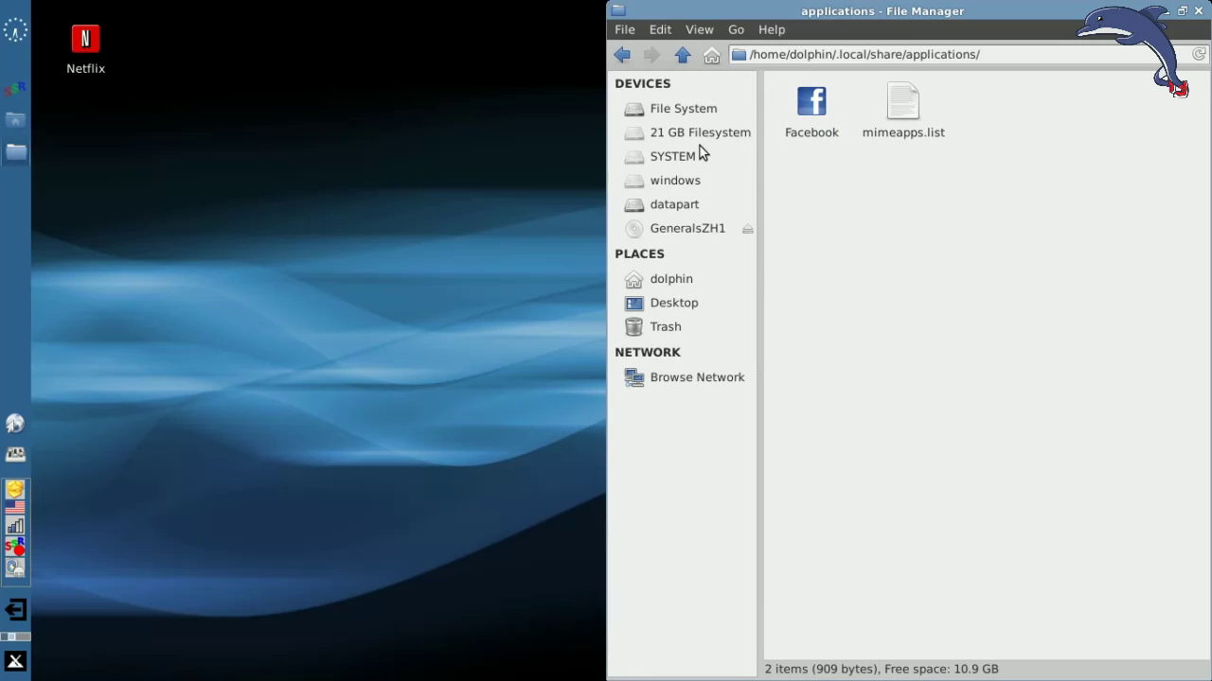
Copy the Netflix link from the desktop into the .local/share/applications folder and clear the file selection
left_click_drag(93, 71, 1001, 140)
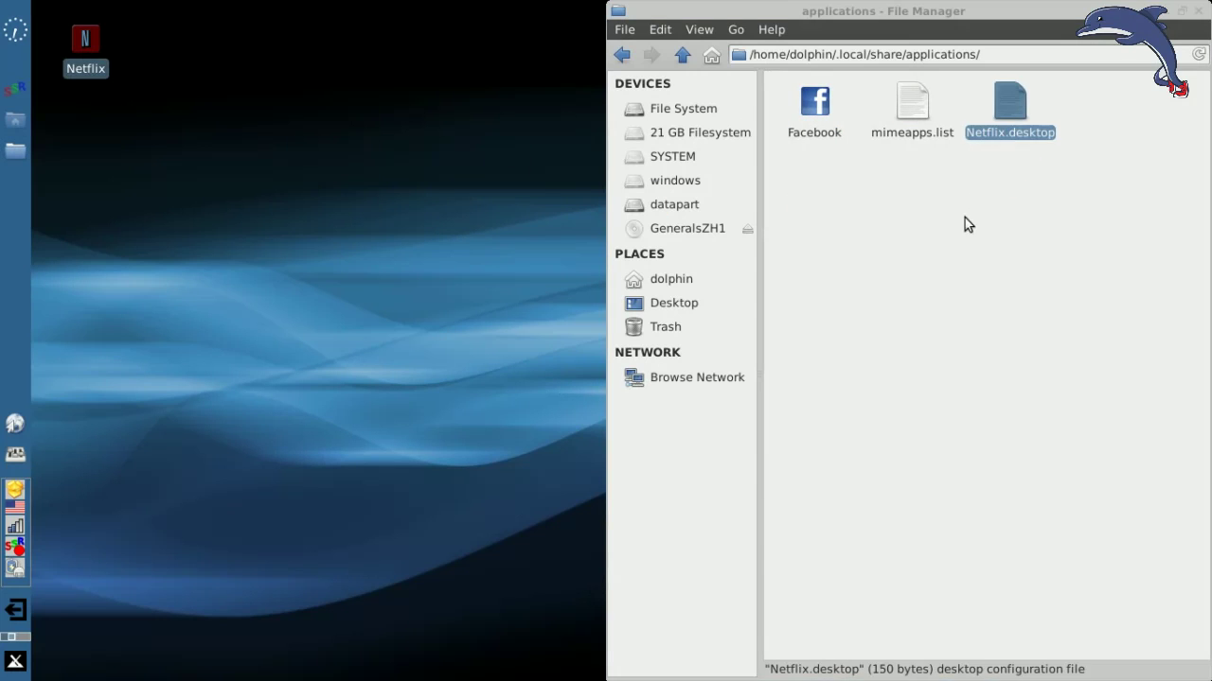
left_click(962, 230)
mouse_move(82, 42)
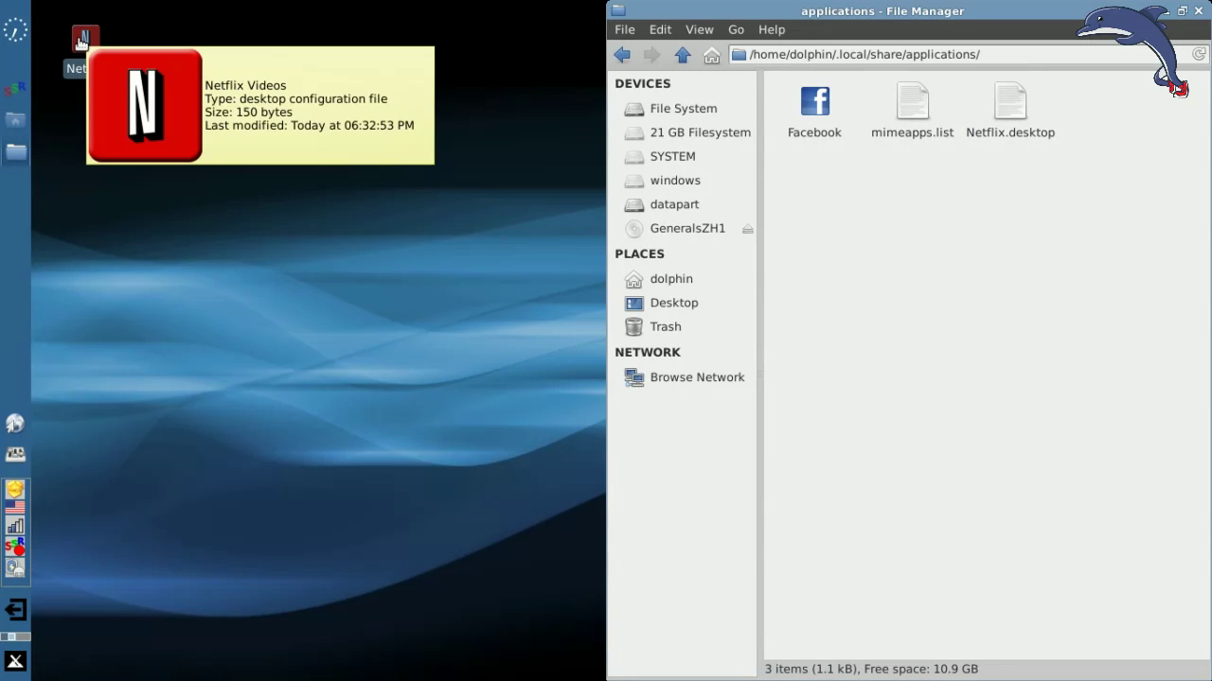
left_click(114, 50)
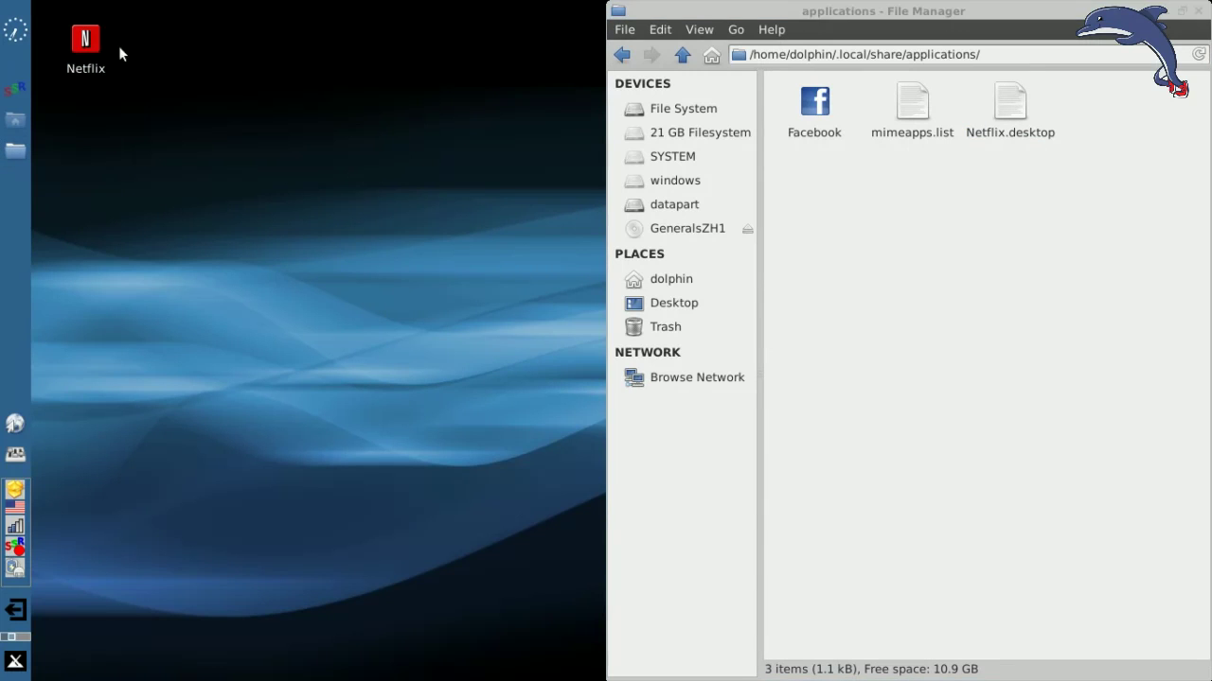
double_click(90, 54)
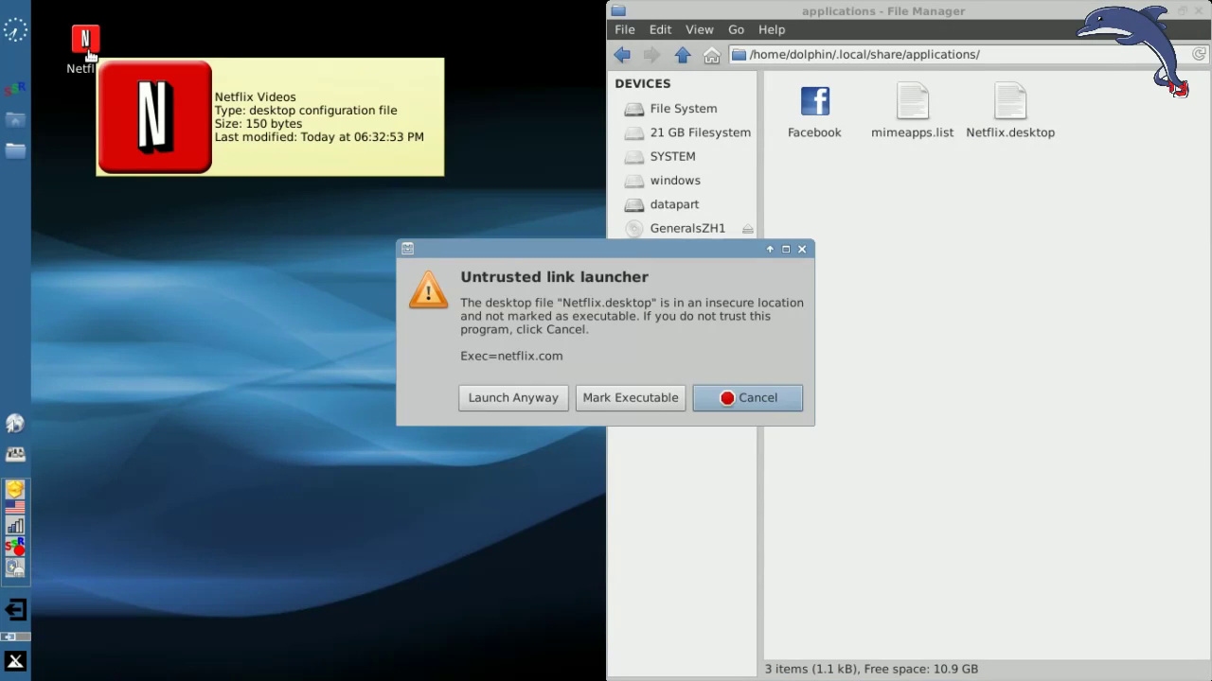
left_click(757, 405)
Delete the original Netflix link from the desktop
left_click(94, 41)
right_click(98, 41)
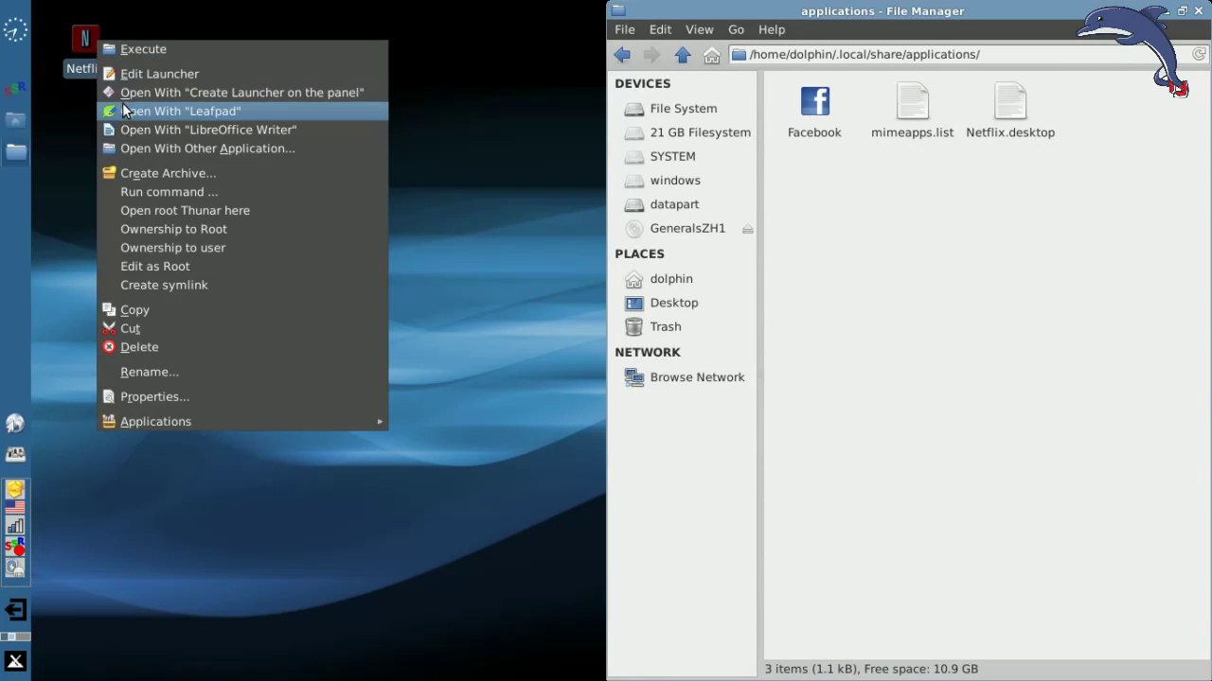
left_click(183, 347)
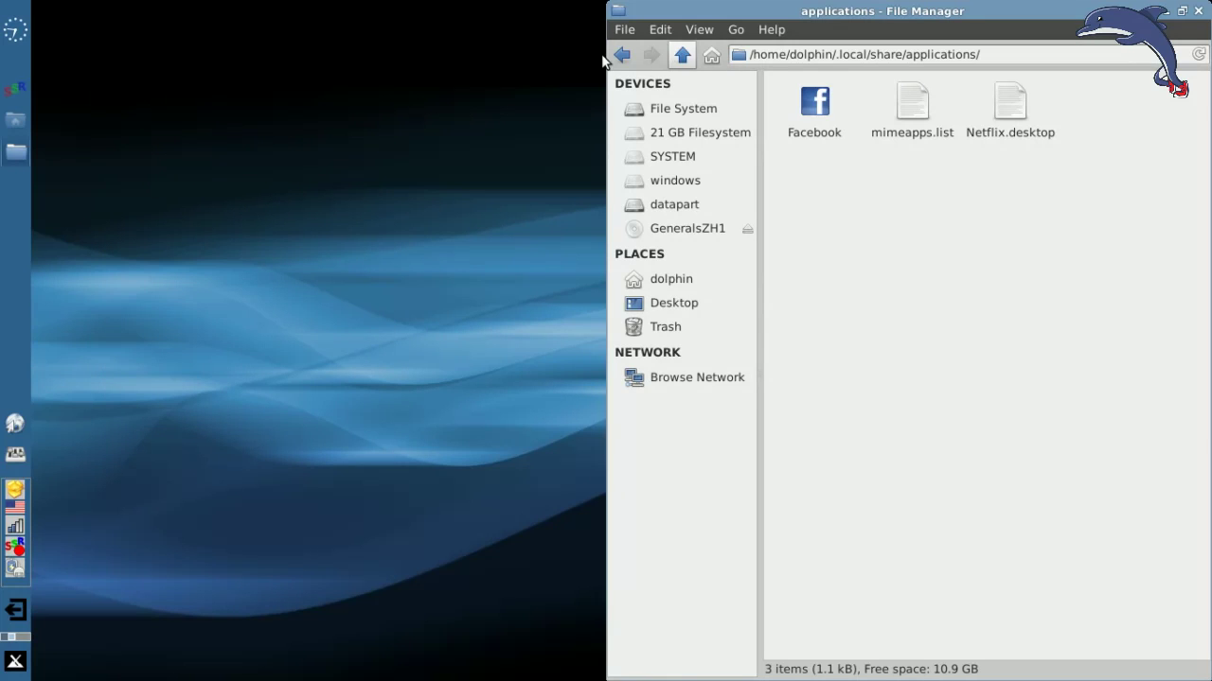
Search the applications menu for "netf", launch the Netflix entry to test it, and close the browser
left_click(18, 665)
type("netf")
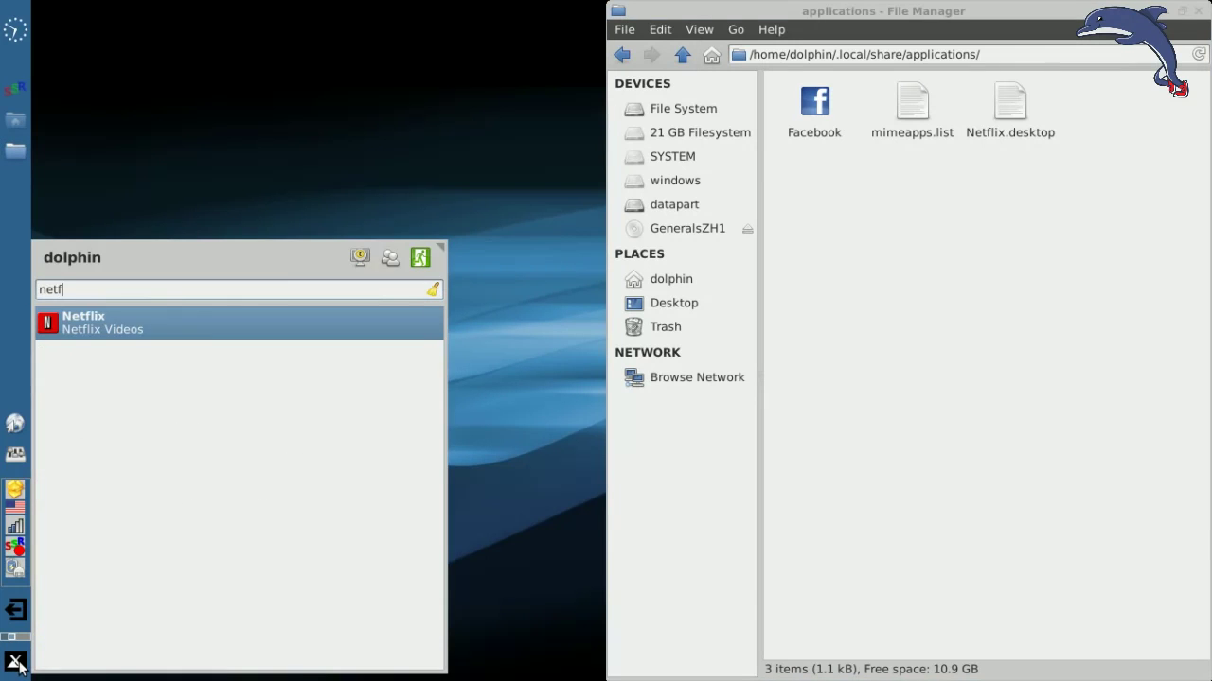
key("Return")
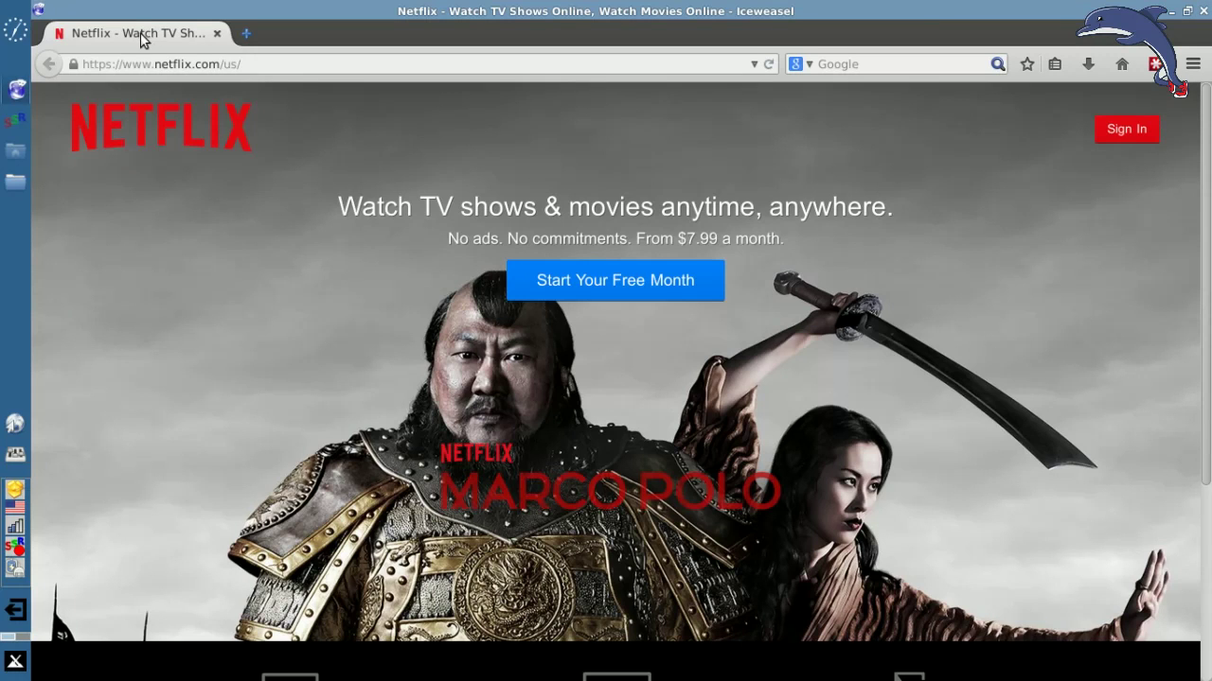
key("alt+F4")
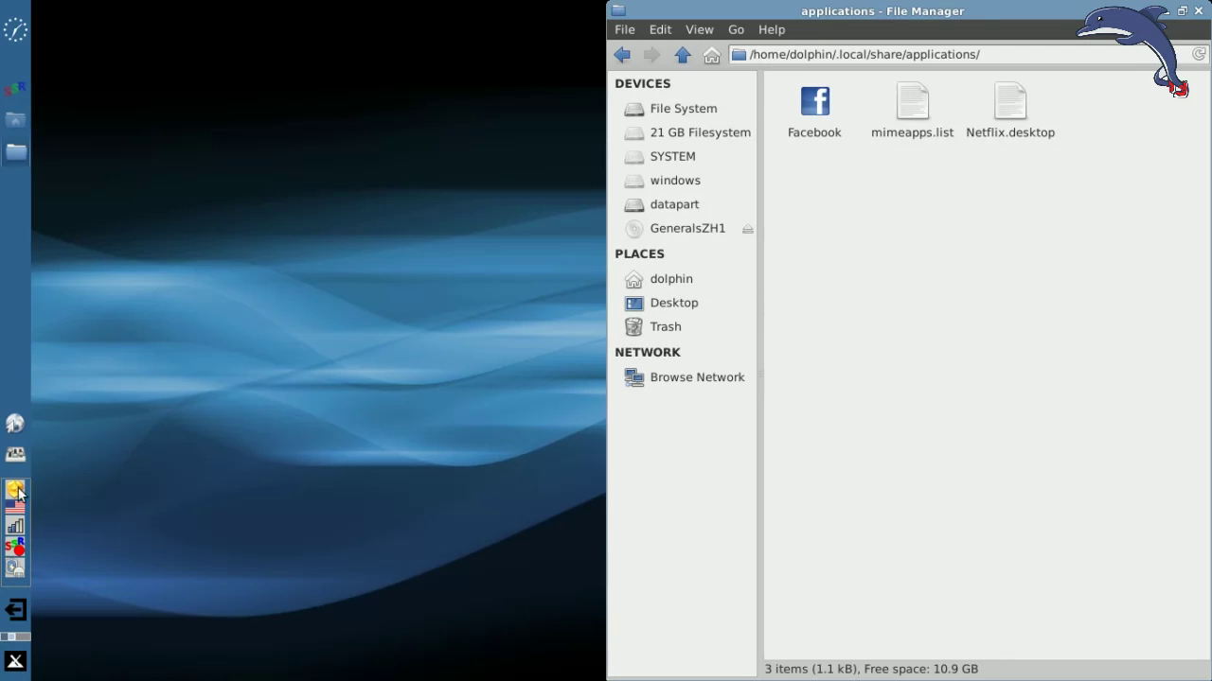
Check the Other category of the applications menu for the Netflix entry, and close the menu
left_click(16, 491)
left_click(412, 617)
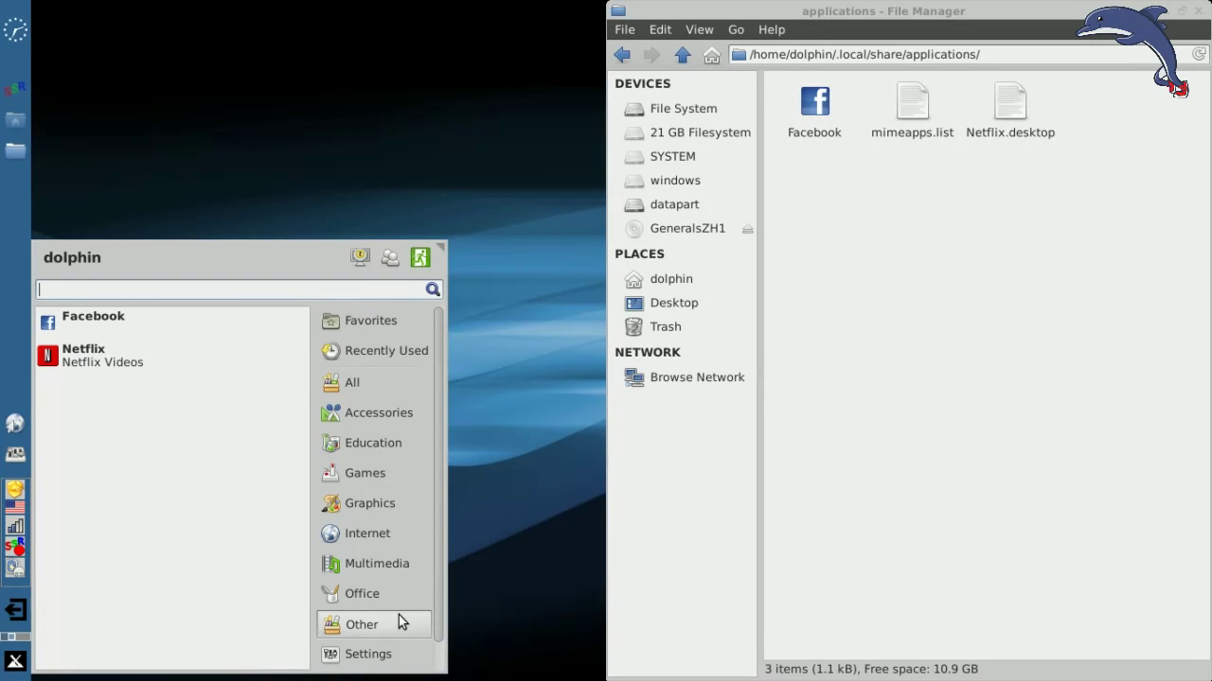
left_click(884, 254)
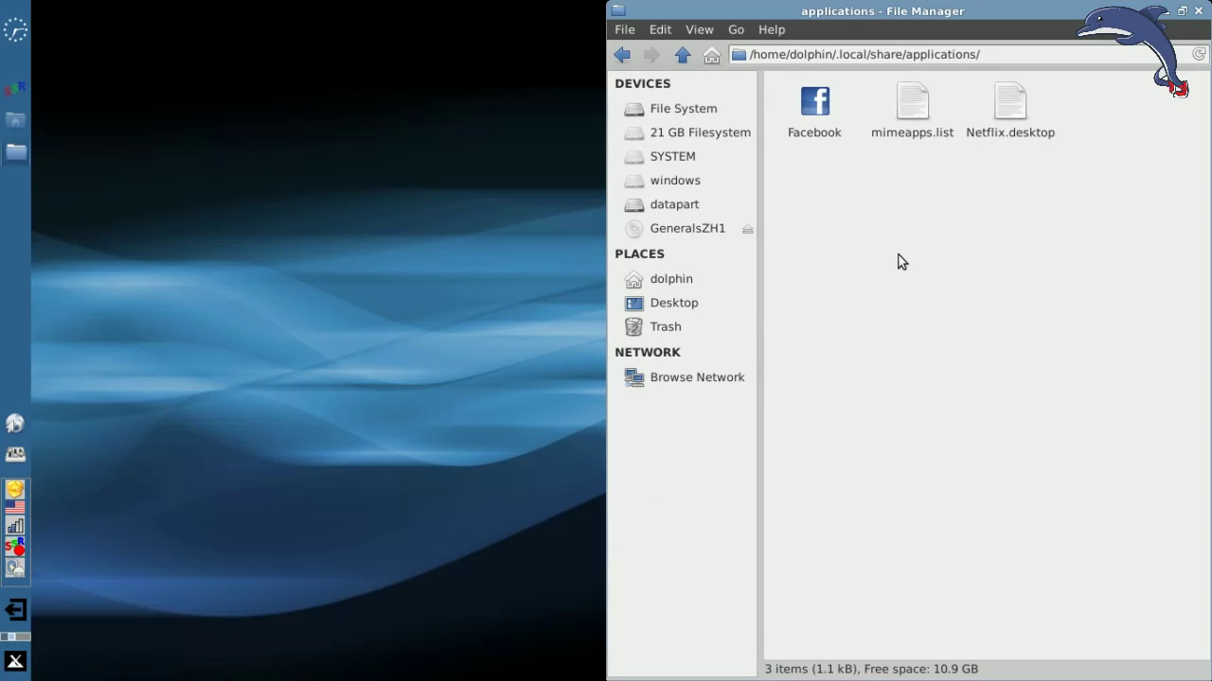
Open Netflix.desktop from the local applications folder in Leafpad
left_click(1025, 109)
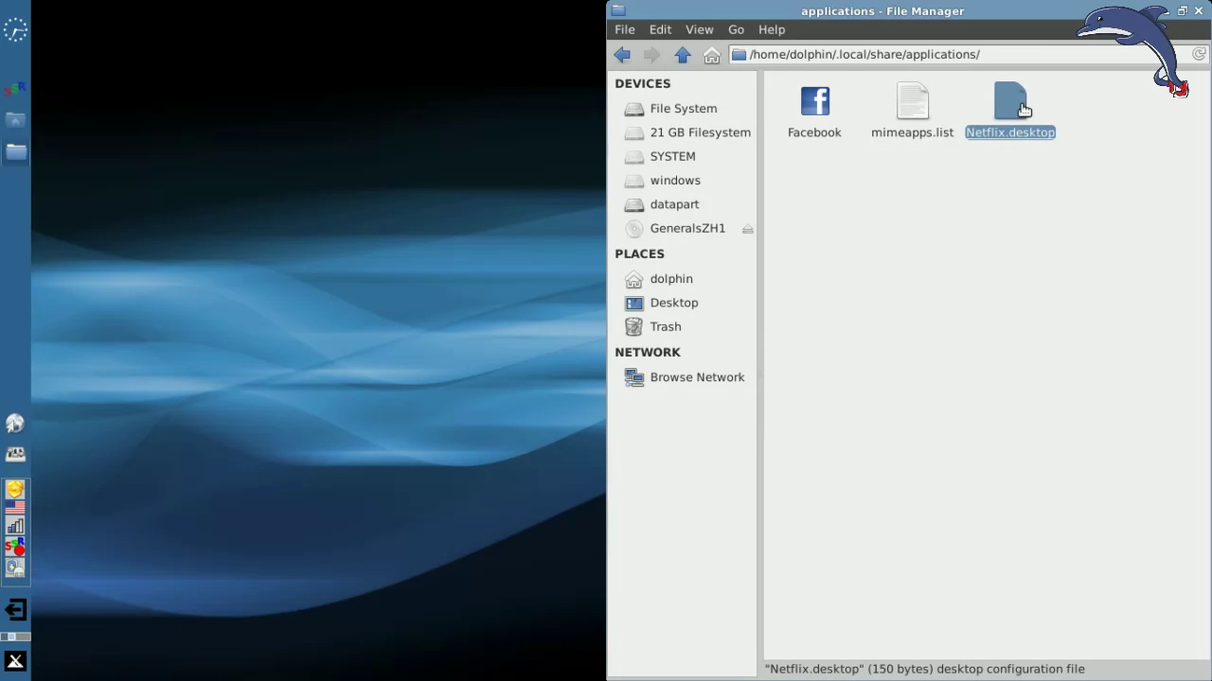
right_click(1024, 109)
mouse_move(981, 138)
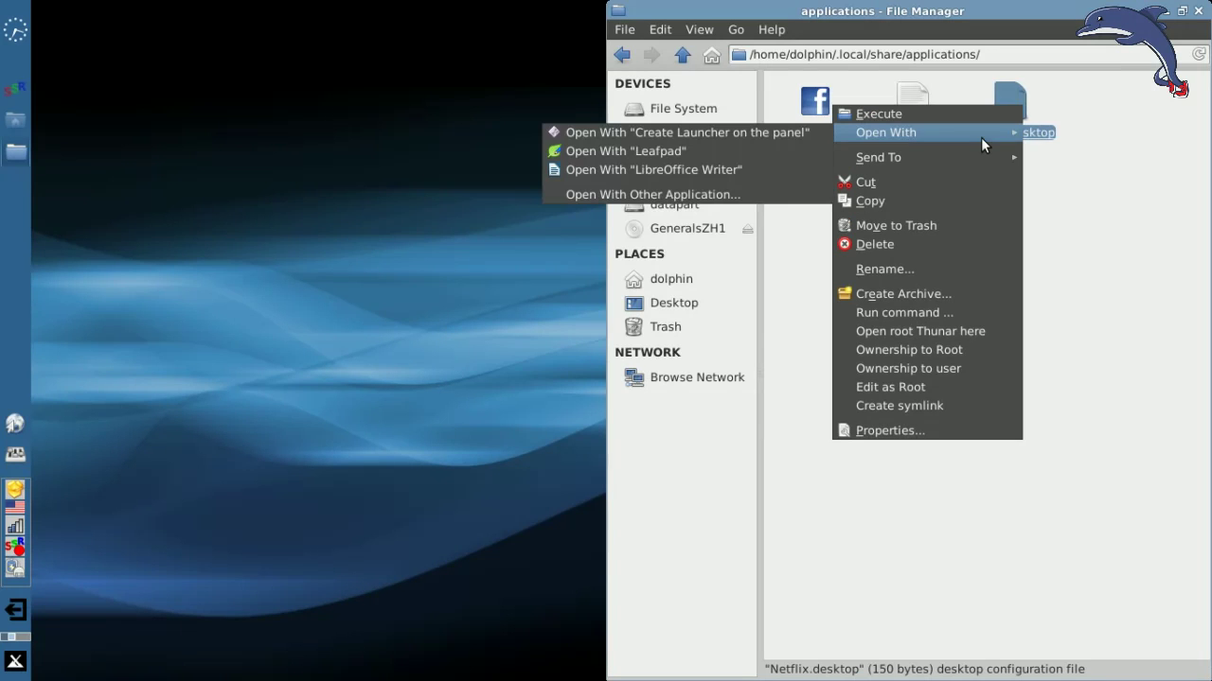
left_click(1092, 224)
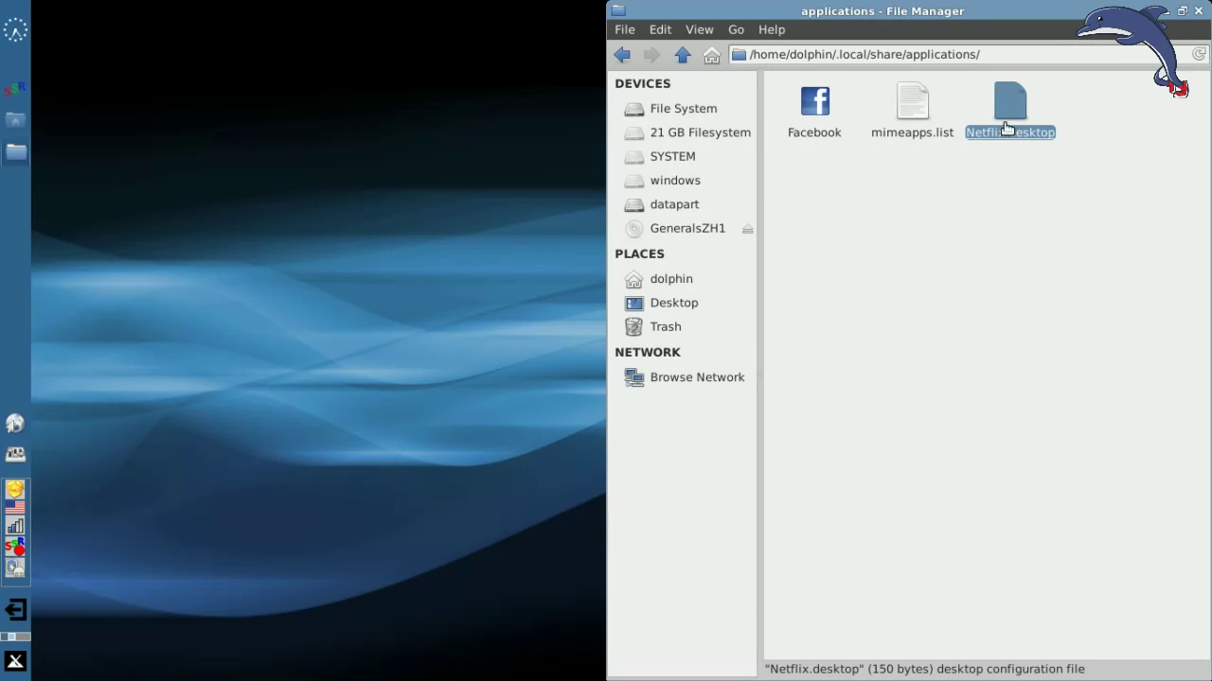
right_click(1004, 111)
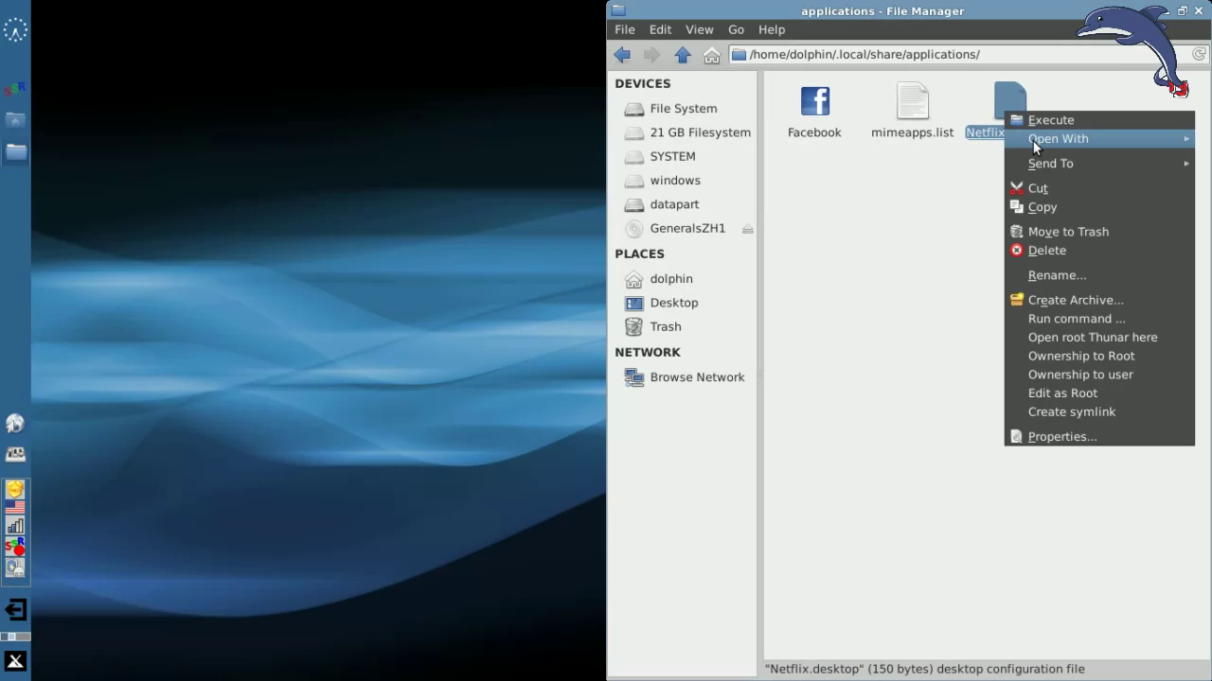
mouse_move(1036, 139)
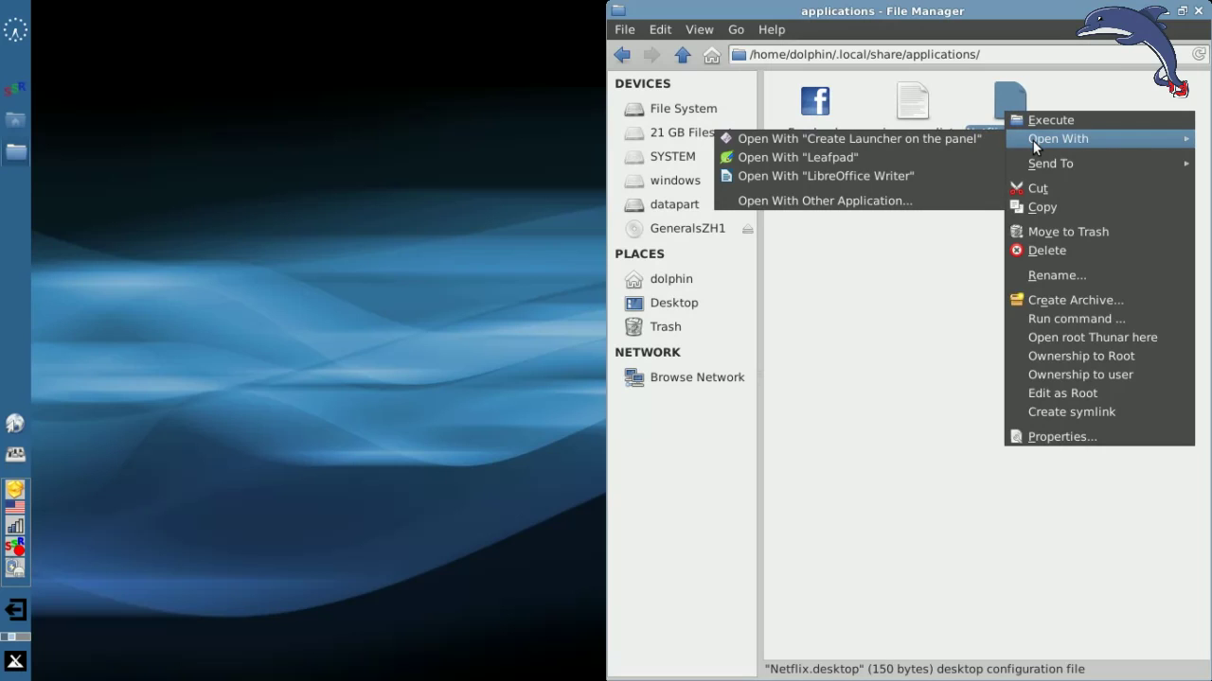
left_click(836, 159)
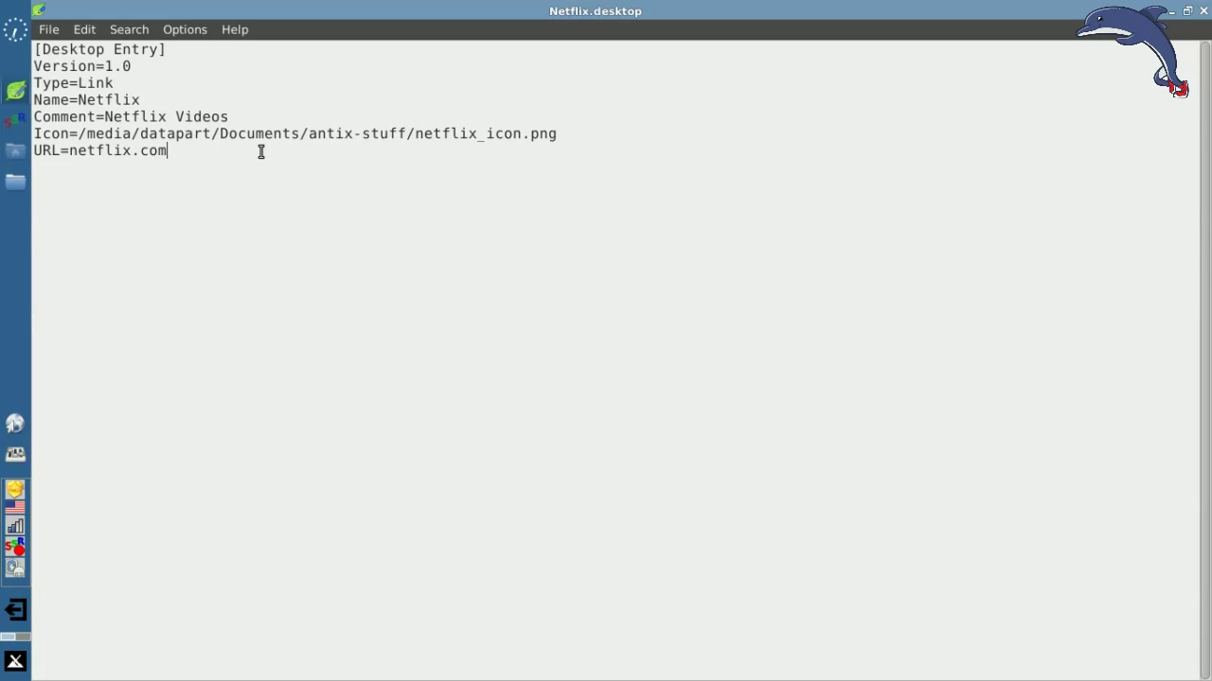
Add the line "Categories=Network;" below the URL line of Netflix.desktop, save the file, and close the editor
key("Return")
type("Cat")
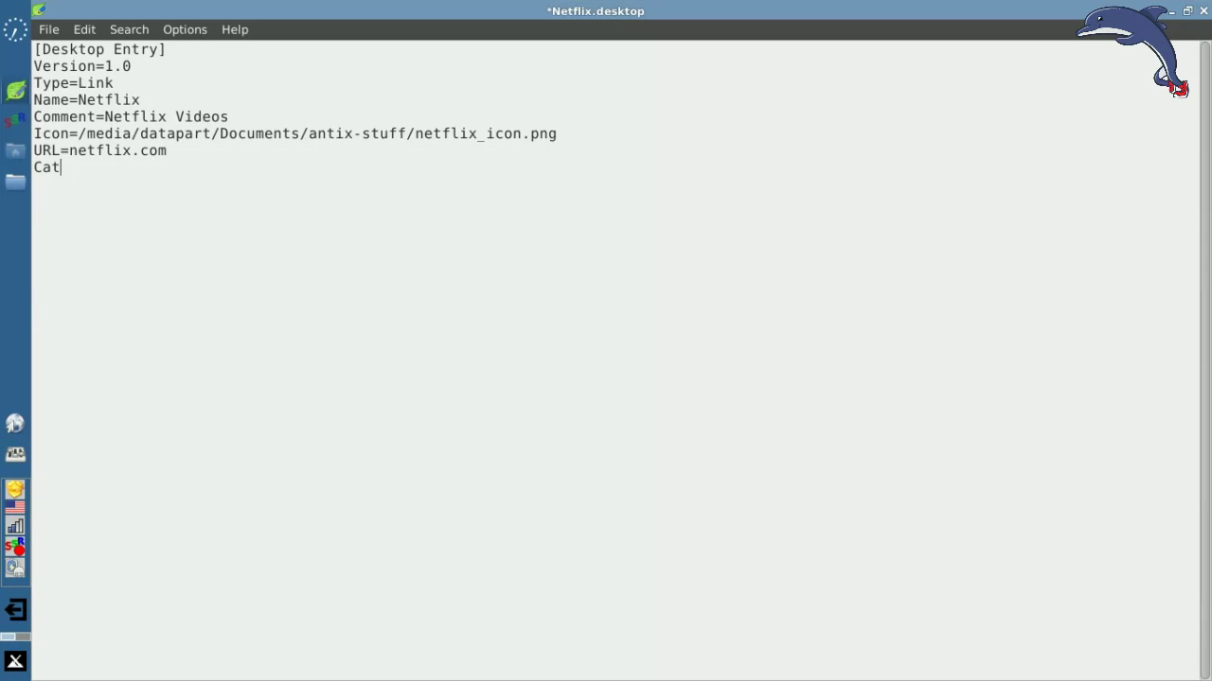
type("egories=Network")
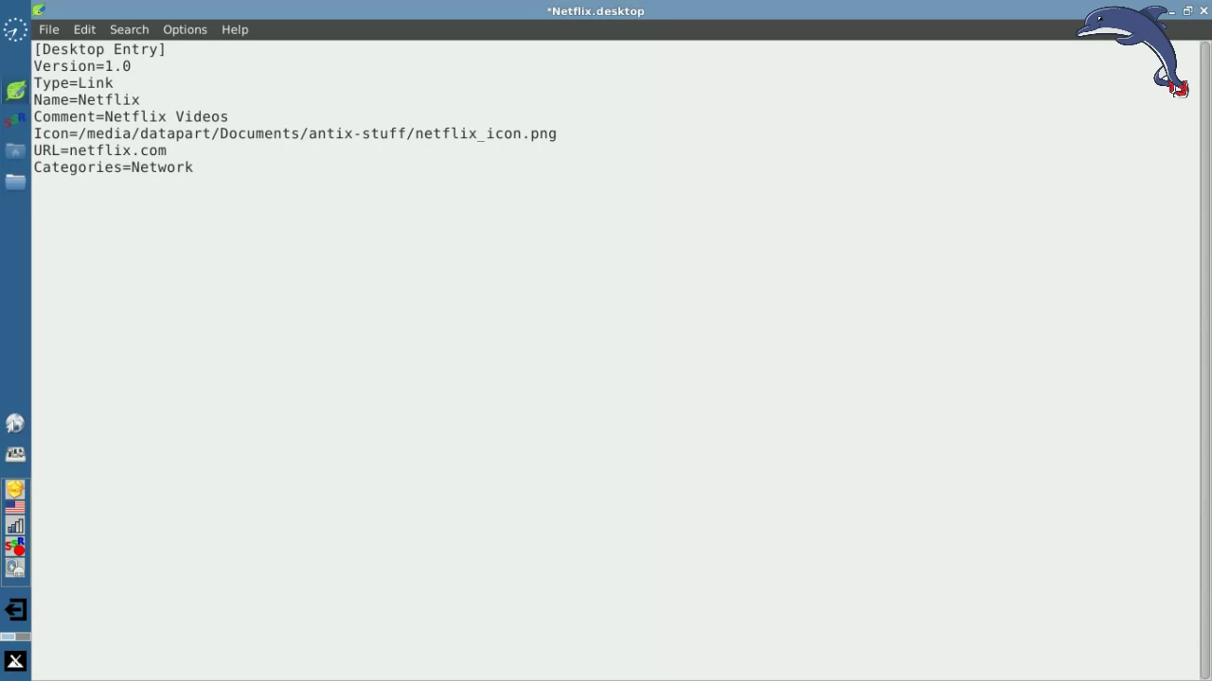
type(";")
left_click(50, 31)
left_click(66, 84)
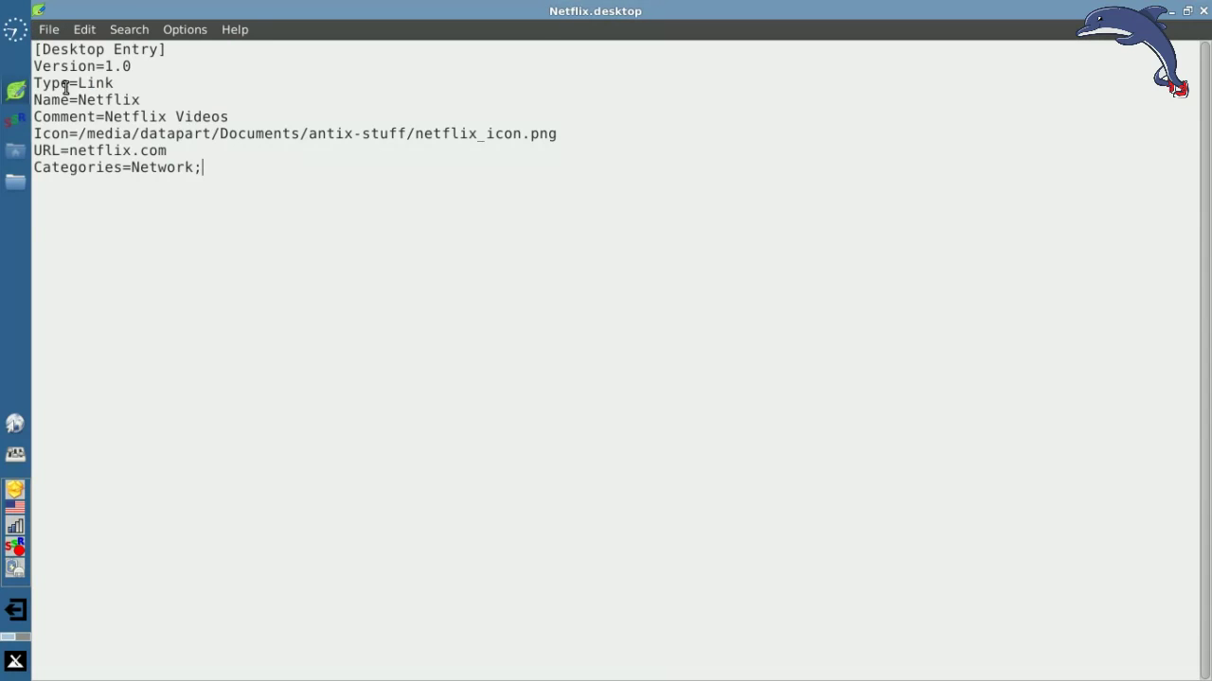
left_click(1203, 10)
Add Netflix from the Internet category to the menu favorites and move it to the top of the favorites list
key("super")
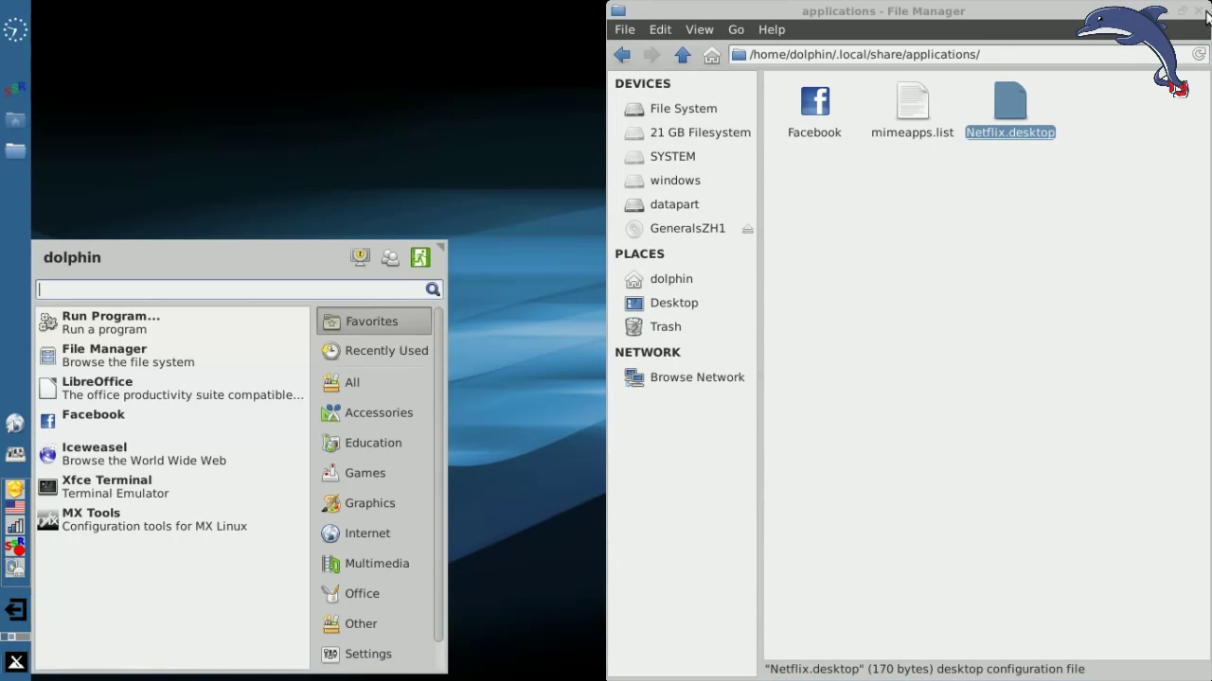
mouse_move(373, 539)
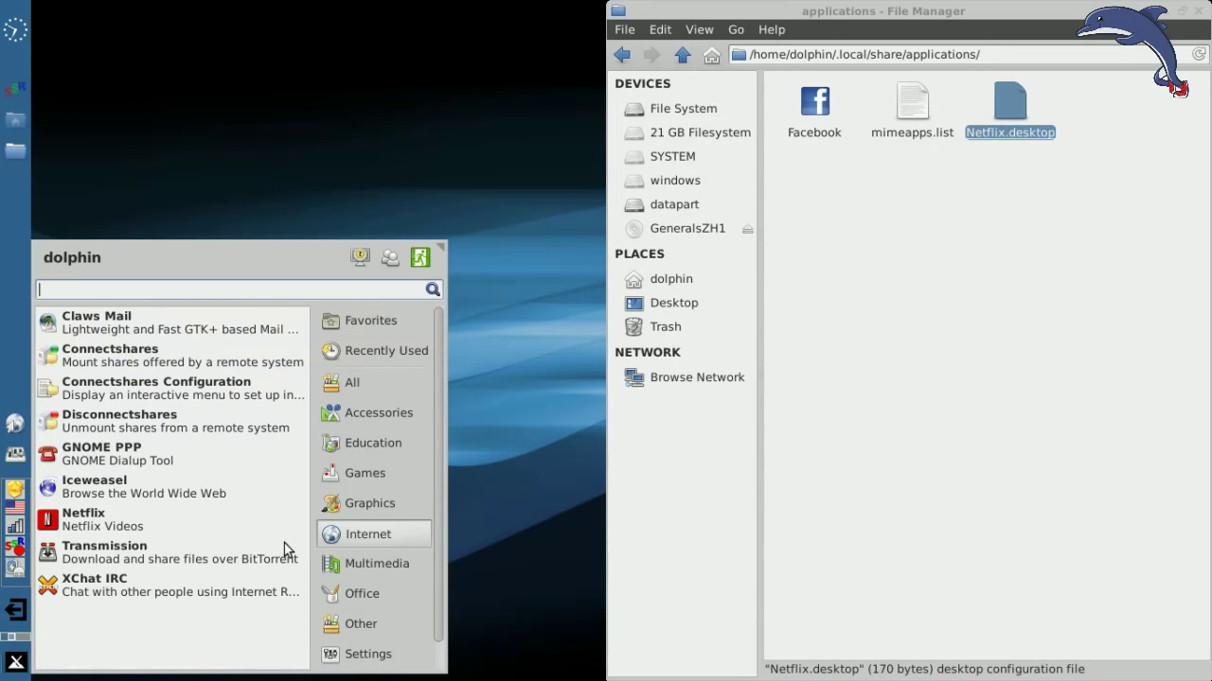
right_click(123, 525)
left_click(152, 558)
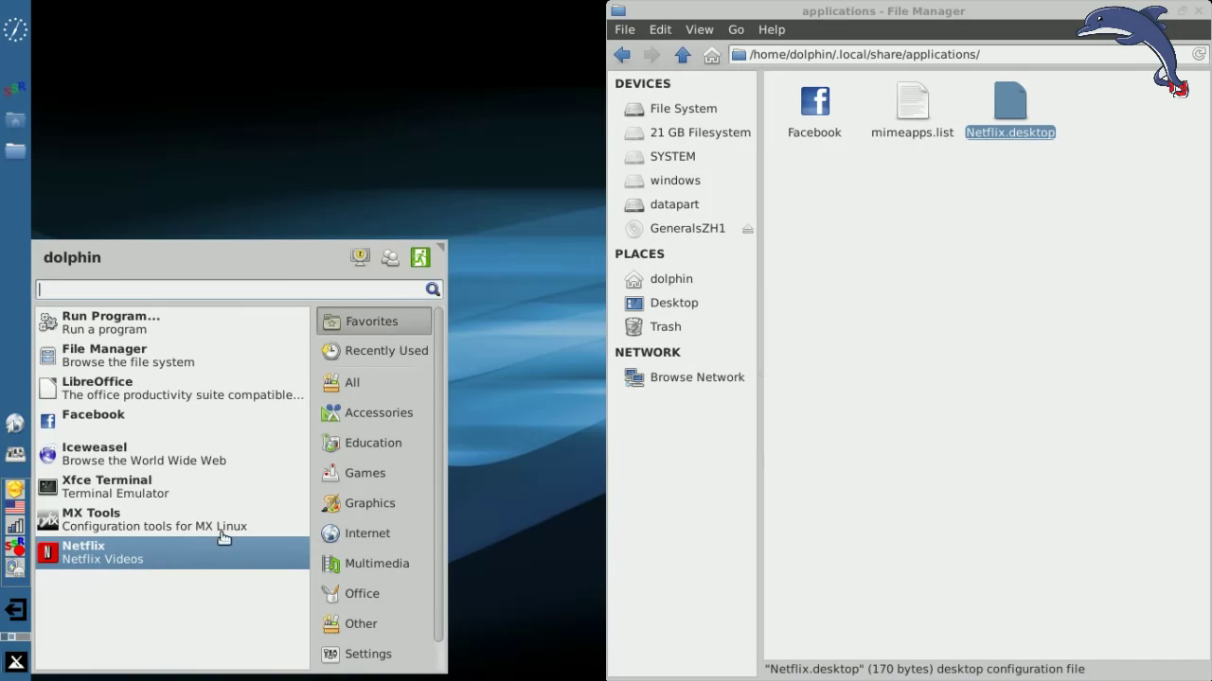
left_click_drag(100, 559, 104, 323)
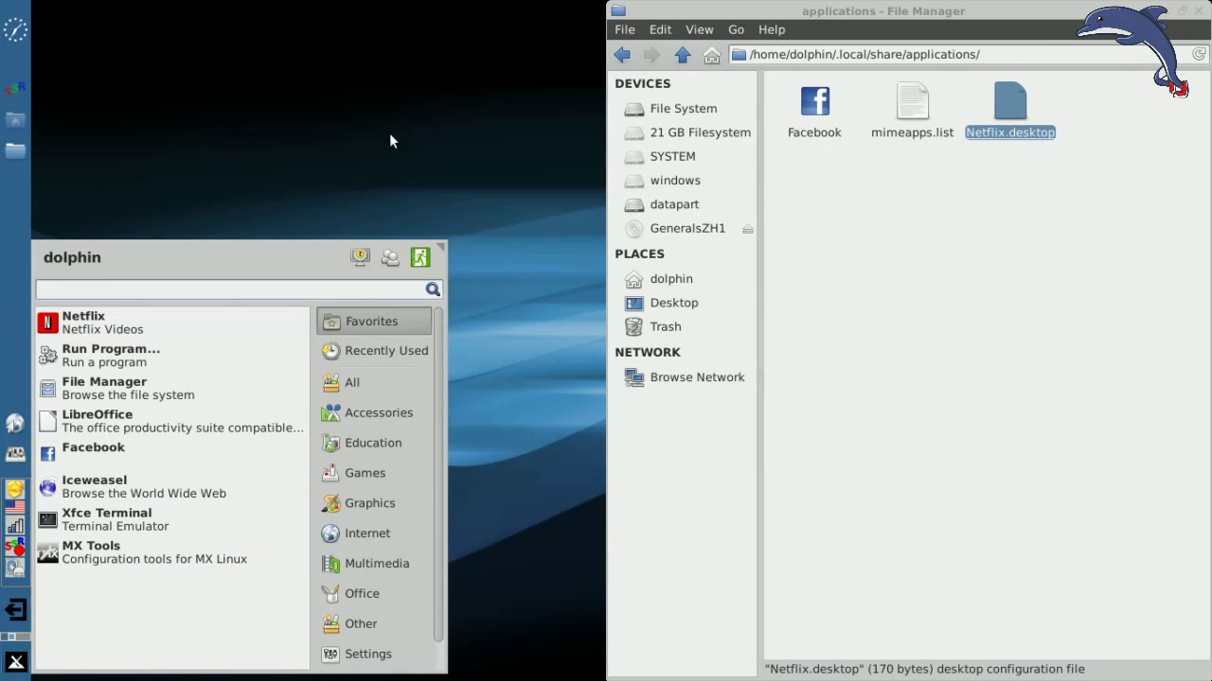
left_click(415, 139)
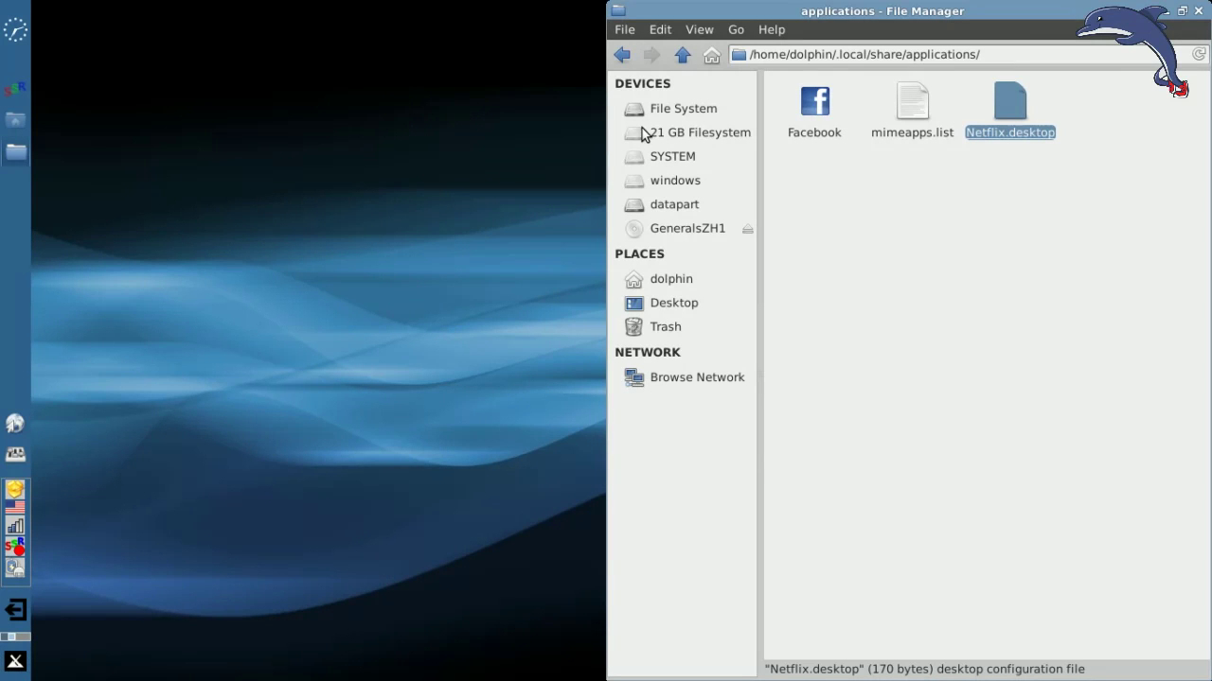
left_click(17, 661)
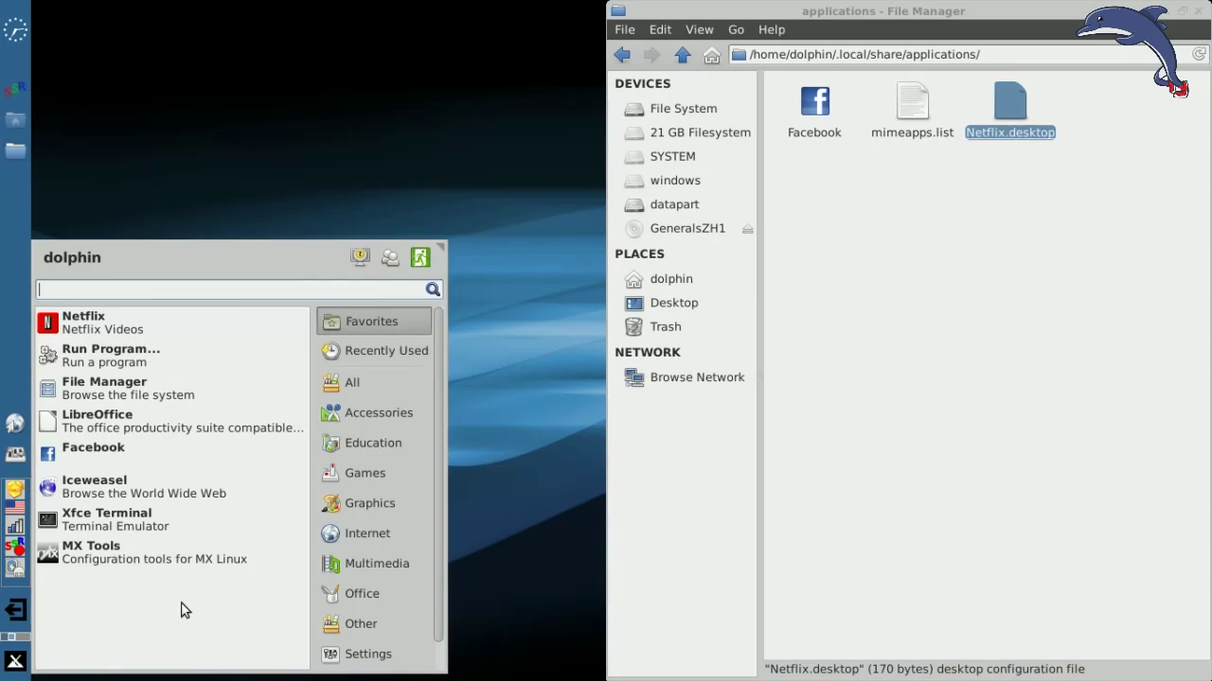